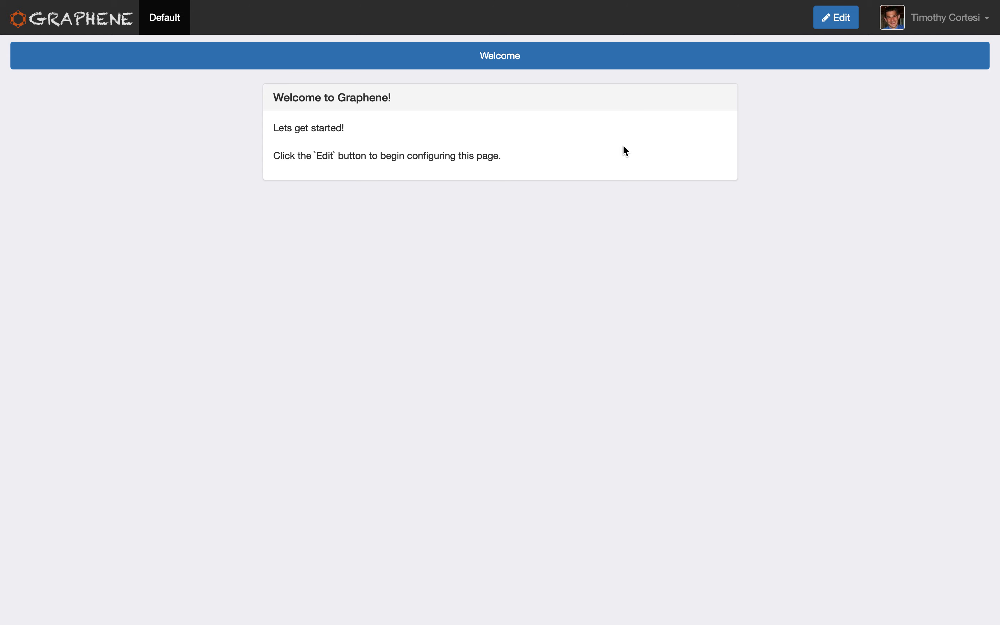
# Add a line reading the author's first name plus "was here!!" below the existing text of the "Welcome to Graphene!" widget and save it.
pyautogui.click(835, 24)
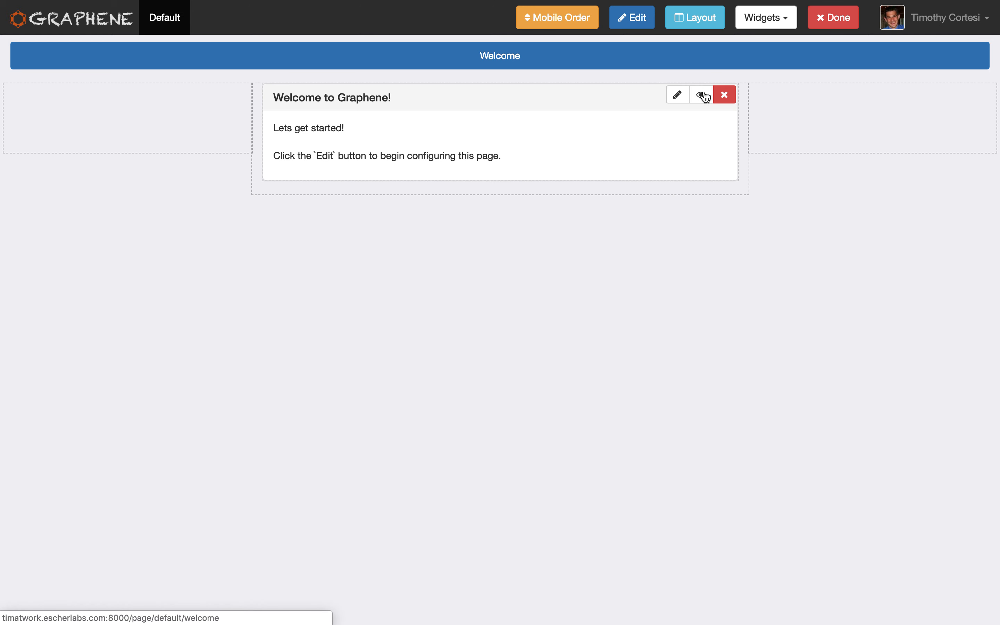
pyautogui.click(833, 21)
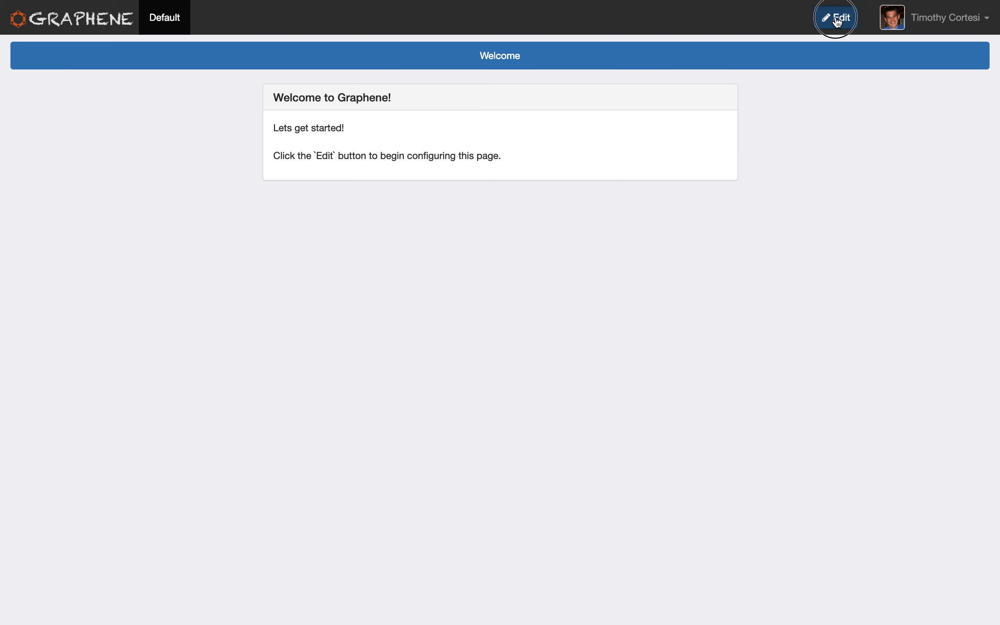
pyautogui.click(831, 19)
pyautogui.click(680, 96)
pyautogui.click(548, 222)
pyautogui.press('Return')
pyautogui.press('Return')
pyautogui.press('Return')
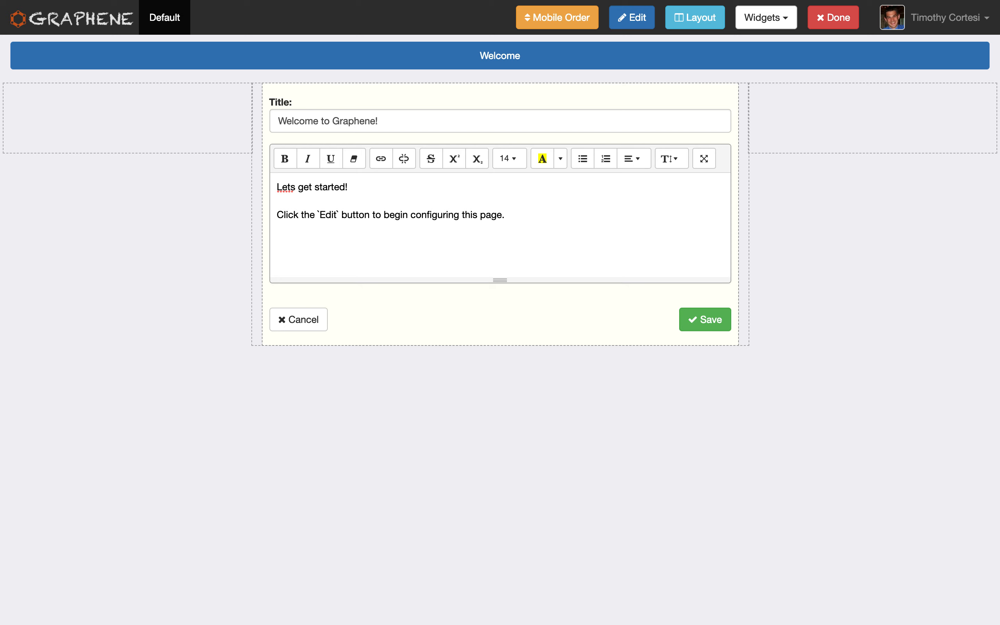
pyautogui.write('Tim was here!!')
pyautogui.click(706, 319)
# Make the "was here!!" line of the welcome widget bold with a red background colour and save the widget.
pyautogui.moveTo(639, 92)
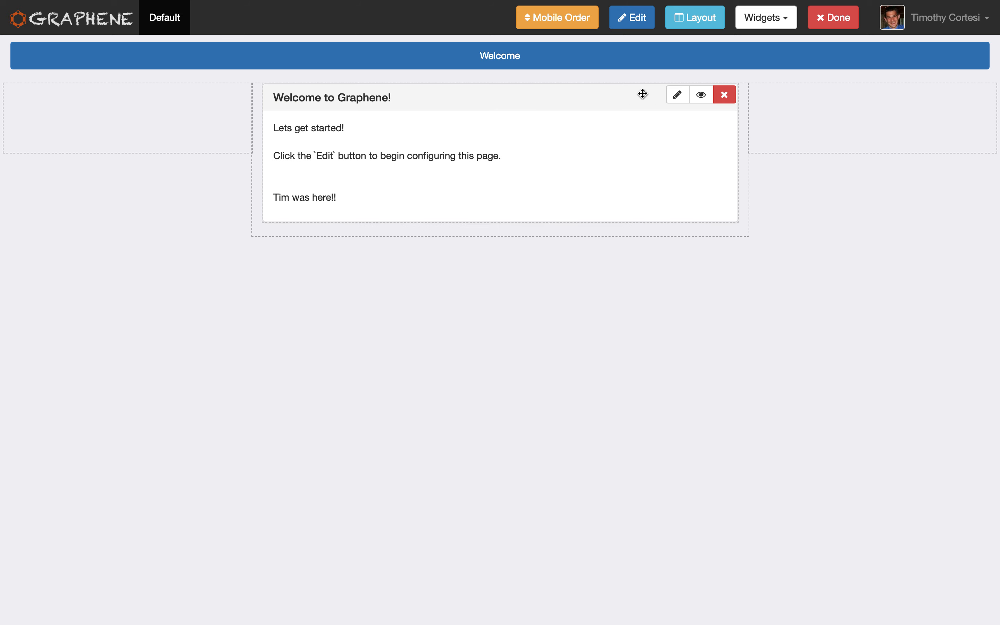
pyautogui.click(679, 99)
pyautogui.tripleClick(309, 257)
pyautogui.click(285, 158)
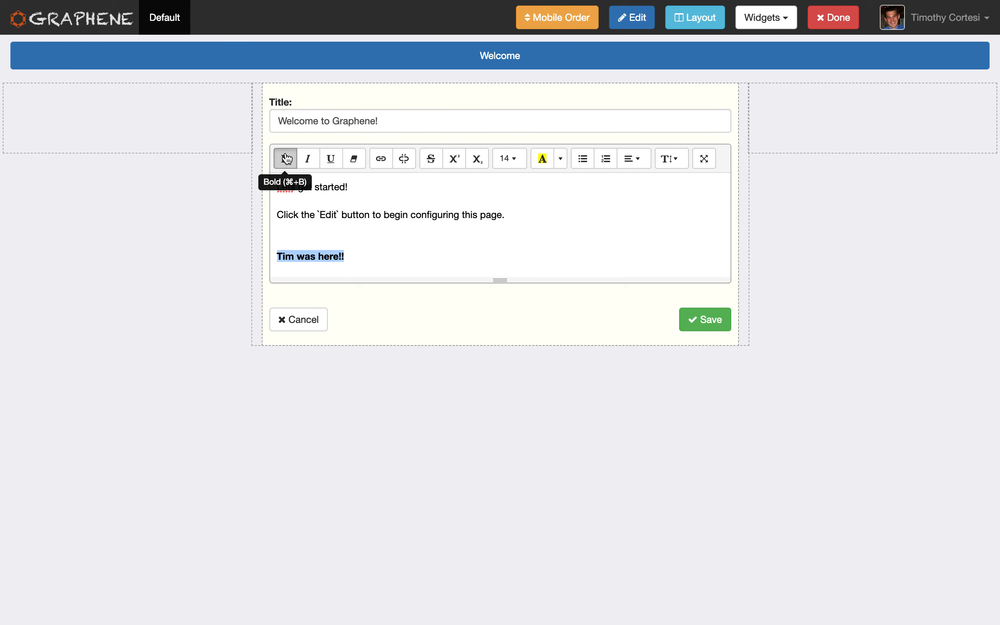
pyautogui.click(561, 161)
pyautogui.click(545, 233)
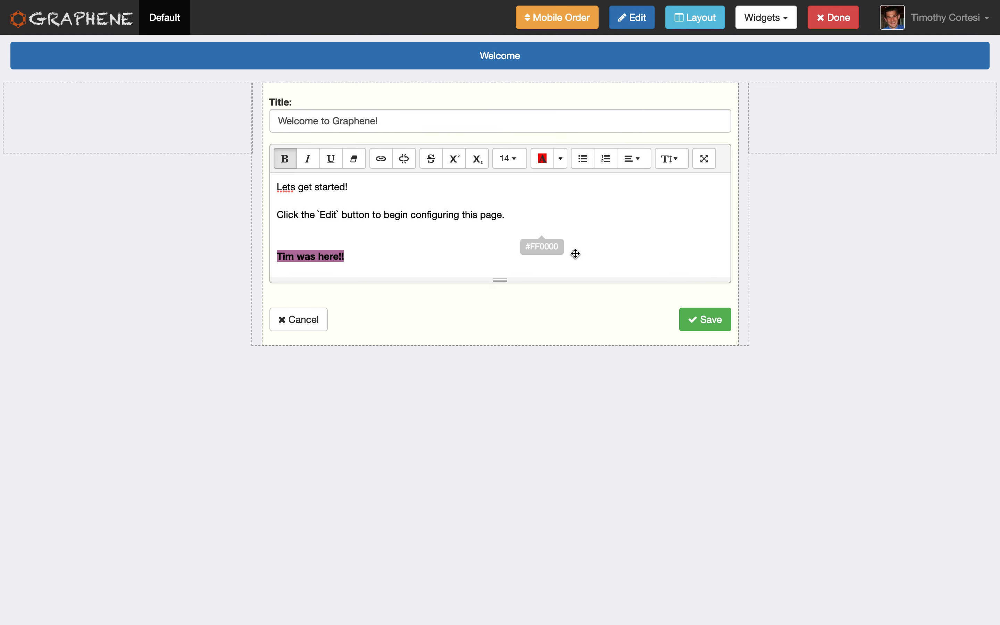
pyautogui.click(704, 326)
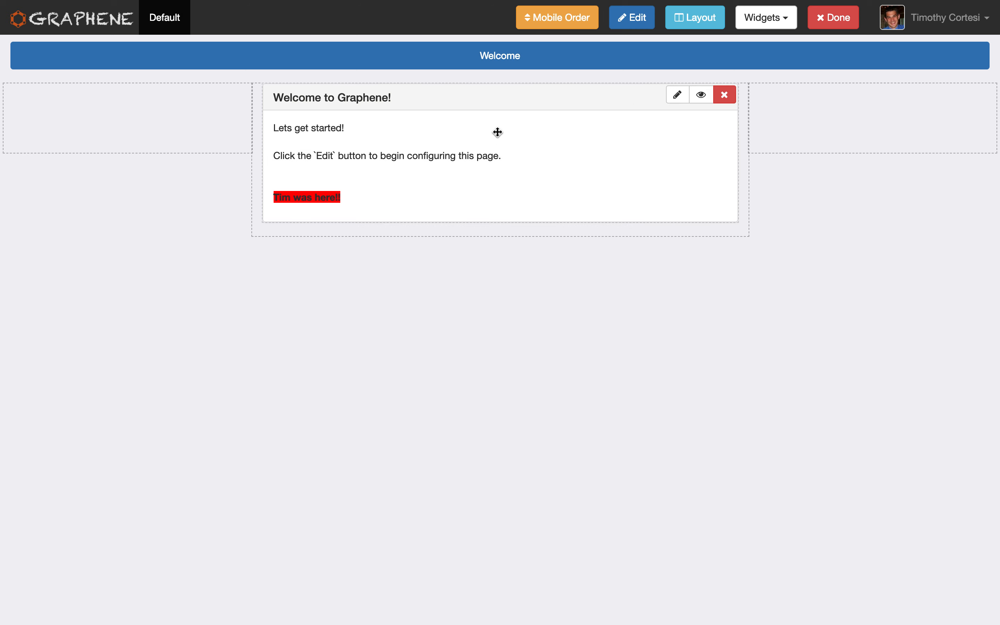
# Review the available page layouts and save the page with the Wide Middle (3-6-3) layout.
pyautogui.moveTo(498, 102)
pyautogui.mouseDown()
pyautogui.moveTo(859, 105)
pyautogui.moveTo(607, 105)
pyautogui.moveTo(589, 96)
pyautogui.moveTo(174, 123)
pyautogui.moveTo(517, 108)
pyautogui.mouseUp()
pyautogui.click(696, 20)
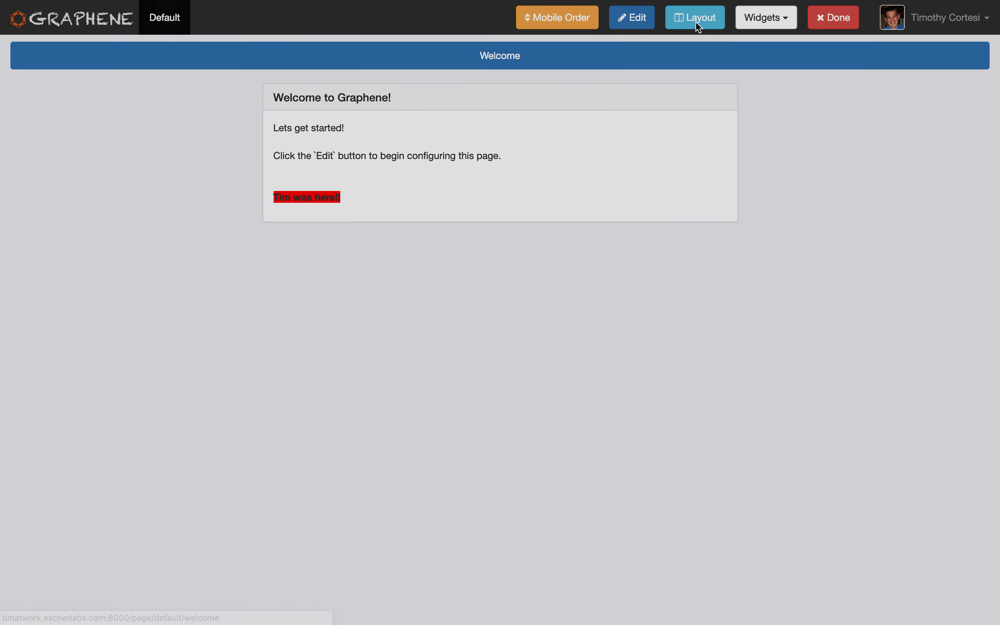
pyautogui.click(562, 83)
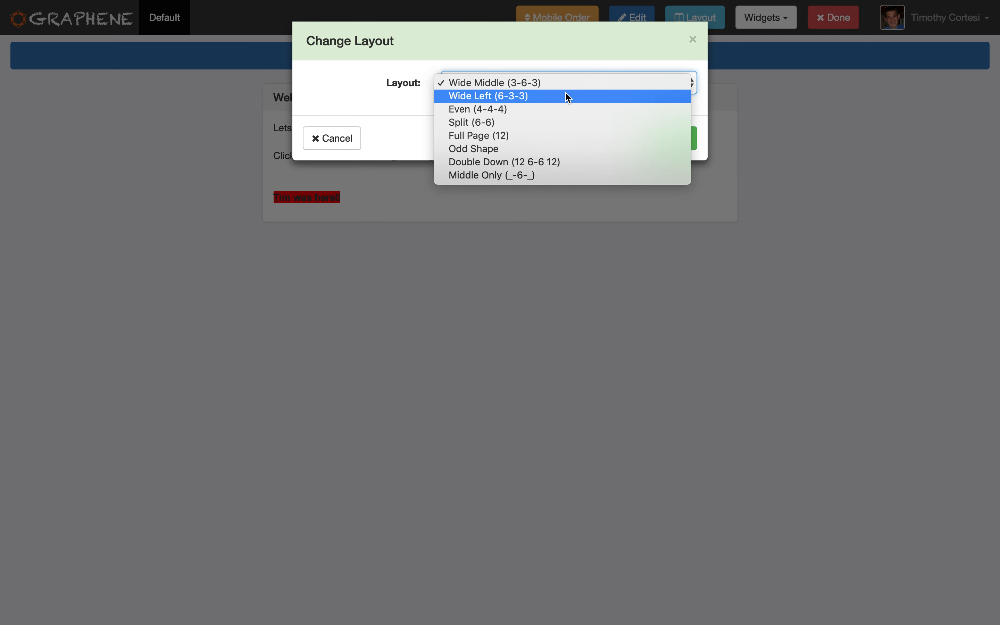
pyautogui.click(523, 142)
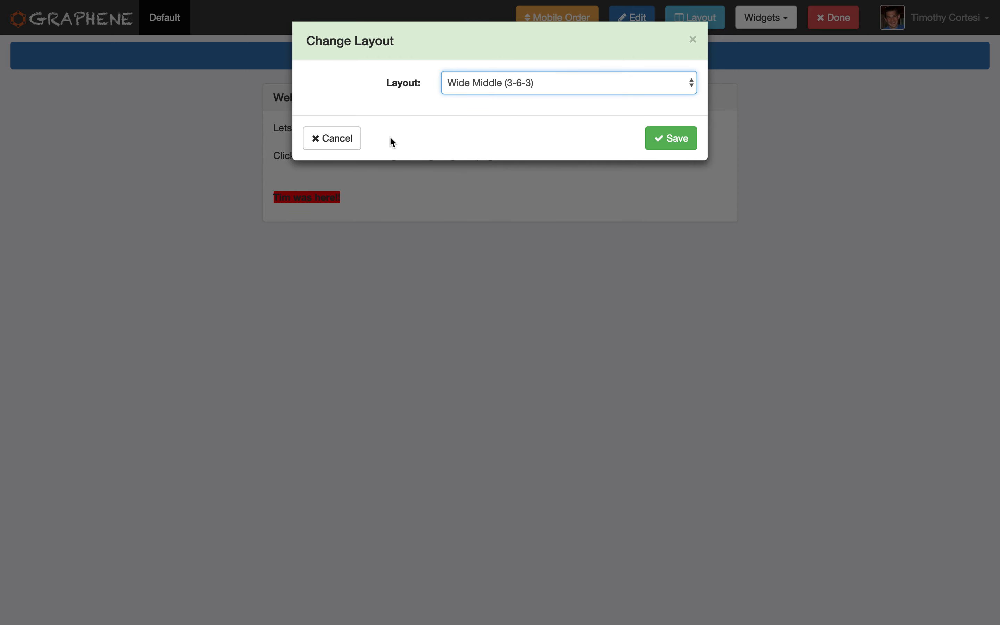
pyautogui.click(668, 140)
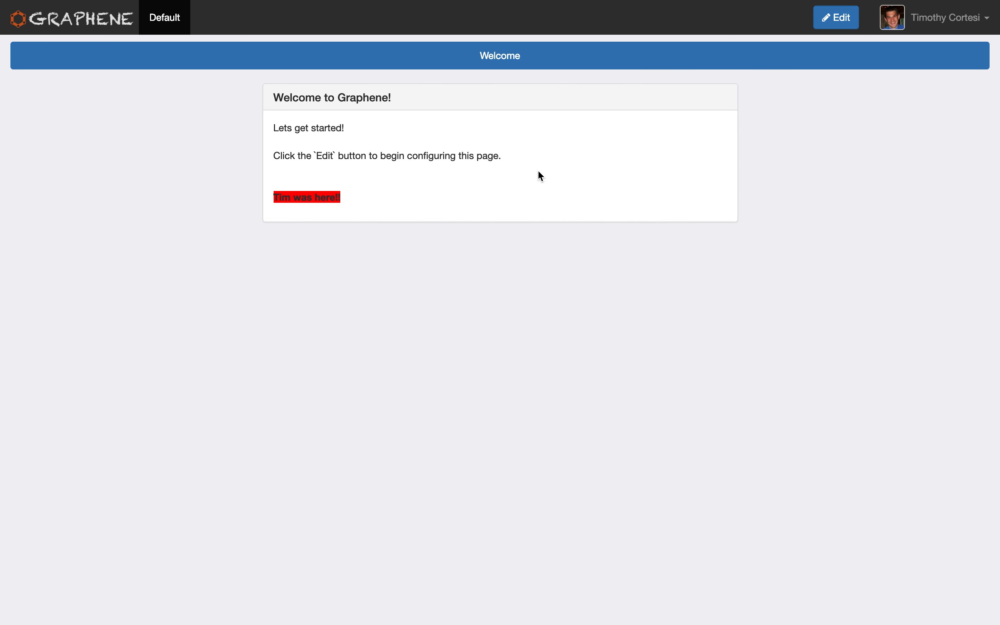
# Add a text widget to the Welcome page with the title "This is the title" and HTML as its editor.
pyautogui.click(835, 28)
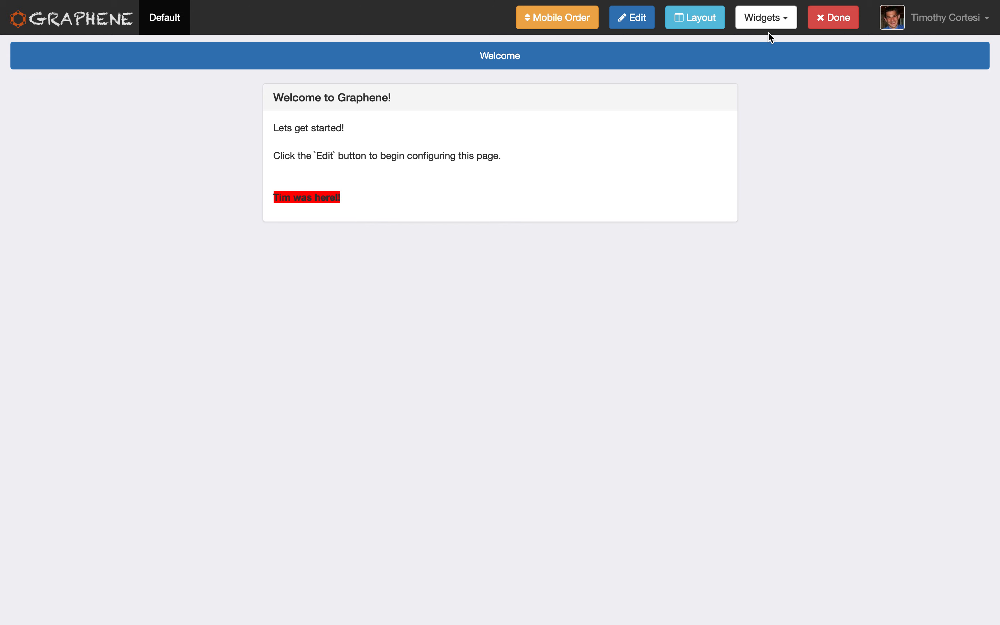
pyautogui.click(769, 30)
pyautogui.click(761, 62)
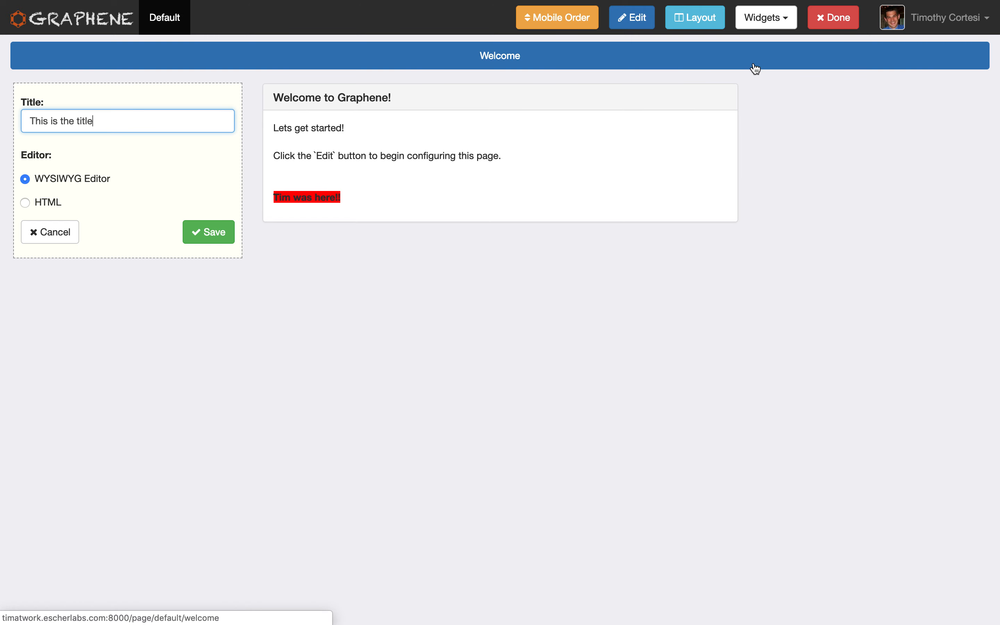
pyautogui.tripleClick(115, 126)
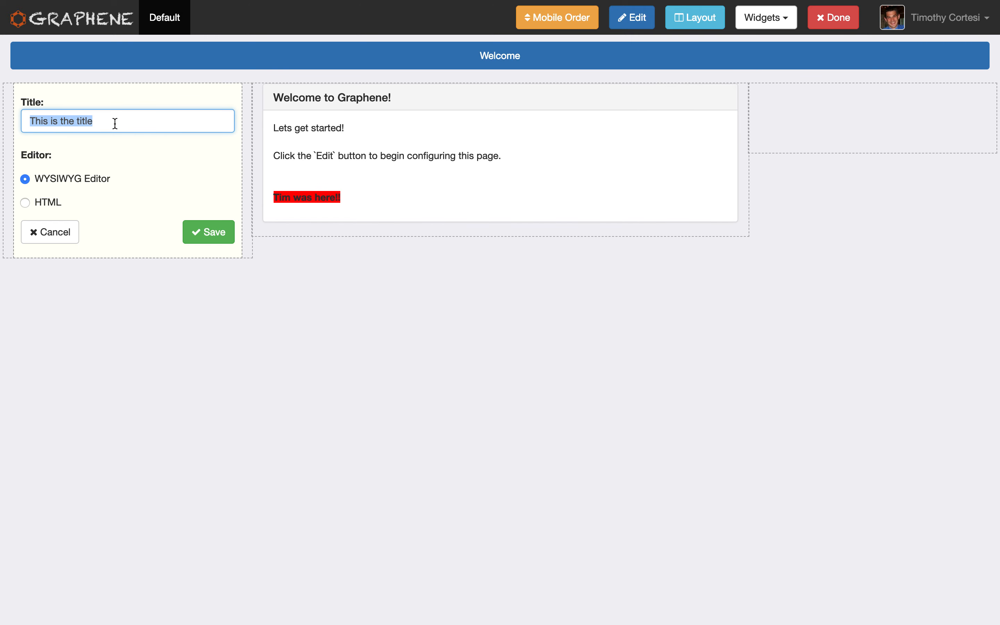
pyautogui.click(48, 202)
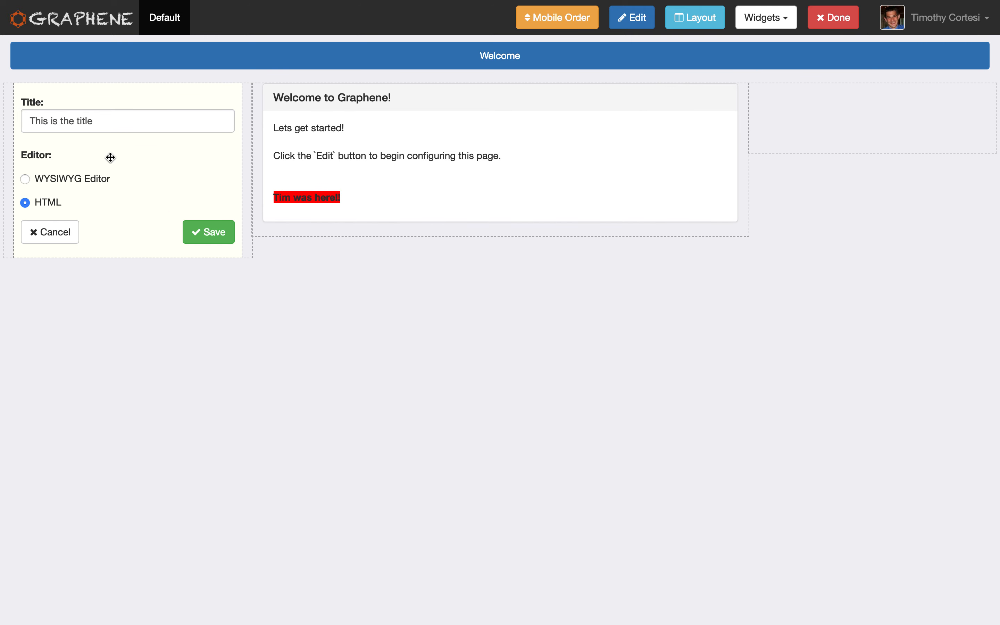
pyautogui.click(196, 230)
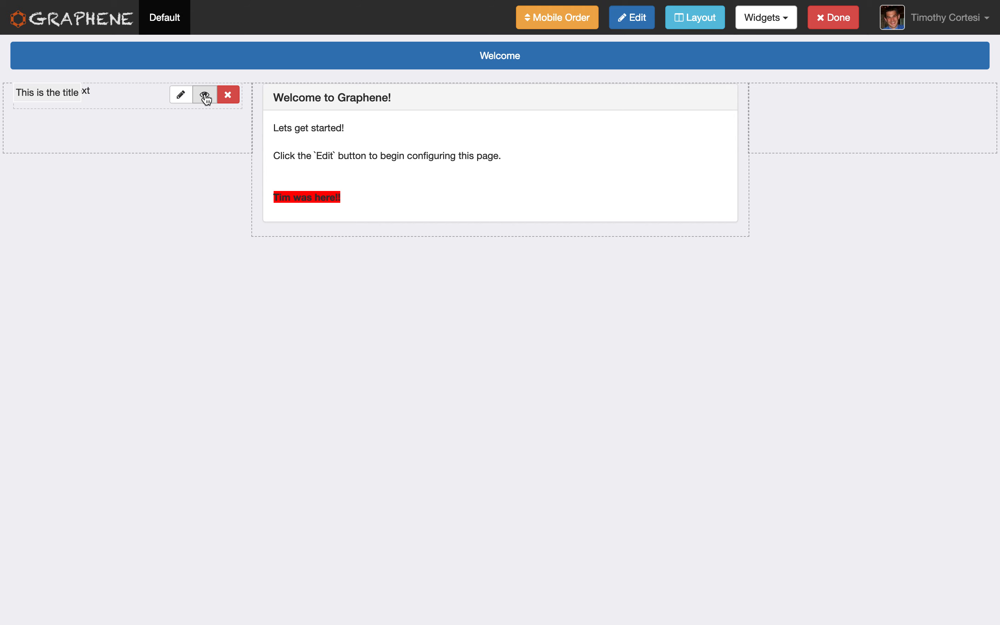
# Set the new widget to be enclosed in a container with a title bar and minimization allowed, and finish editing the page.
pyautogui.click(205, 97)
pyautogui.click(445, 117)
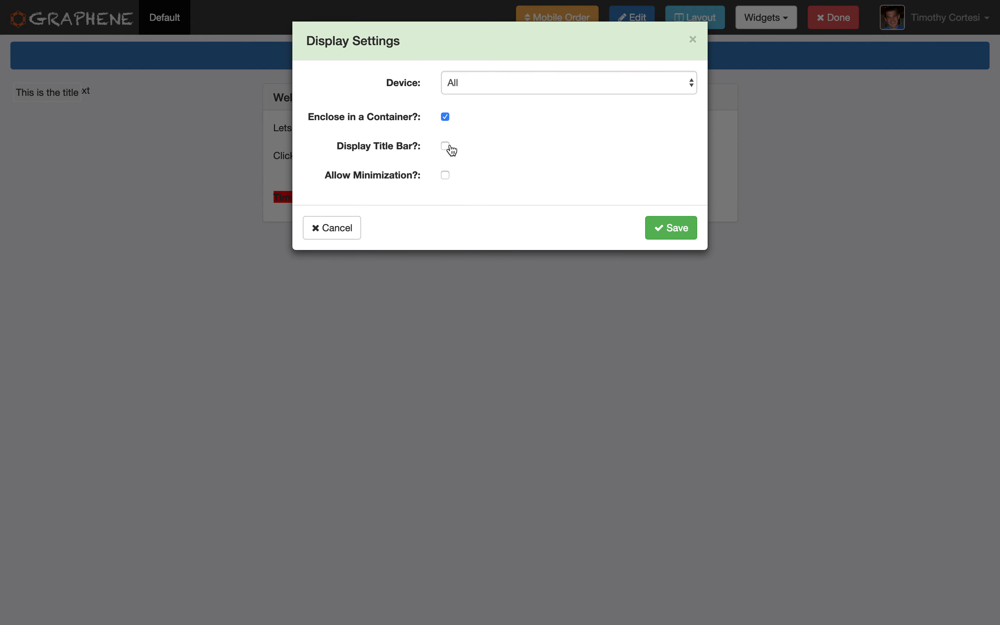
pyautogui.click(446, 175)
pyautogui.click(660, 258)
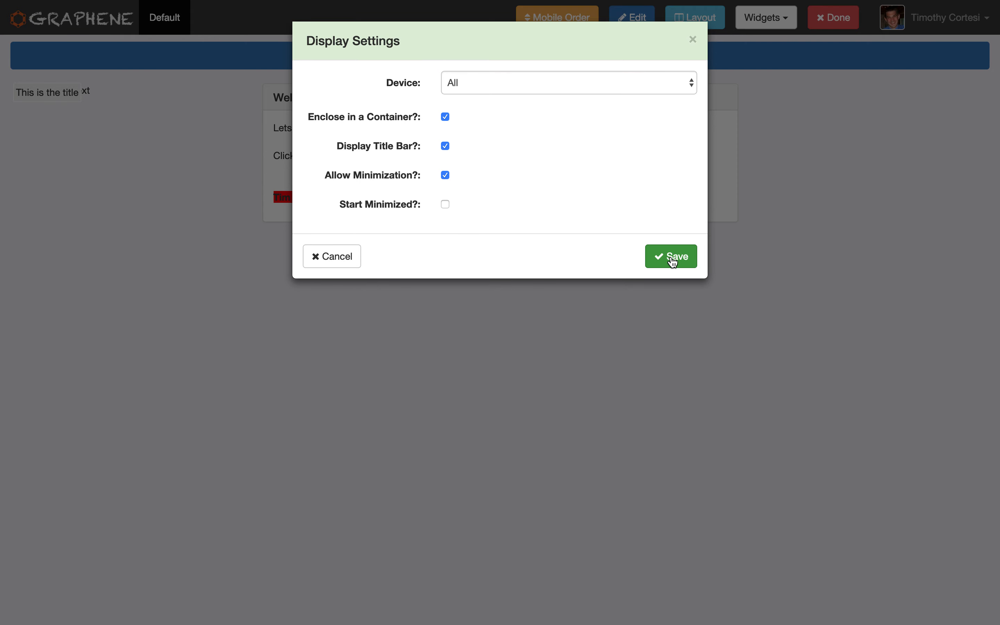
pyautogui.click(833, 17)
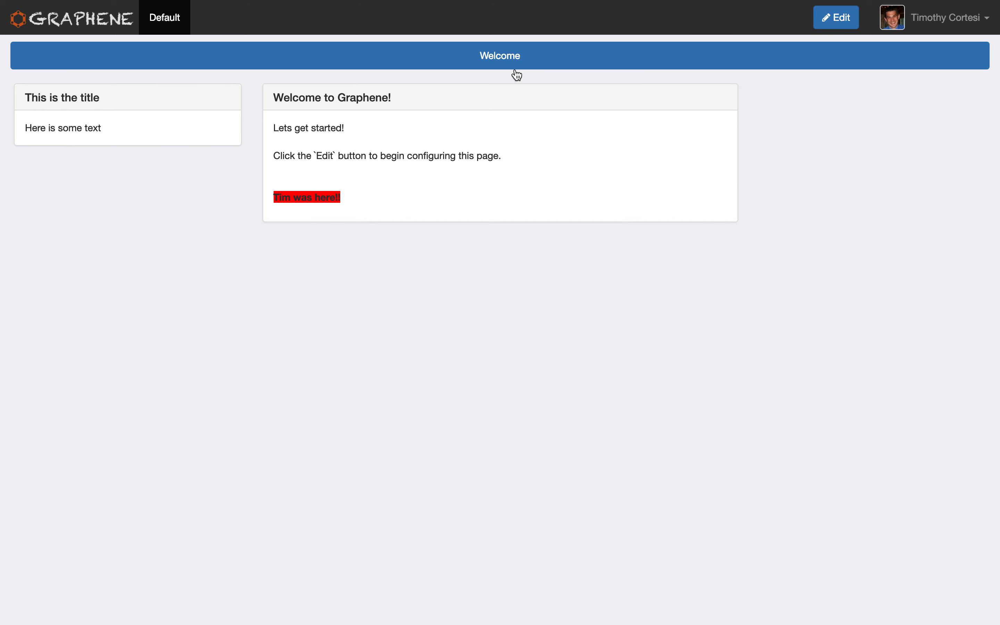
# Move the "This is the title" widget to the page's empty third column and clear its HTML content.
pyautogui.click(837, 17)
pyautogui.moveTo(120, 97); pyautogui.dragTo(880, 143)
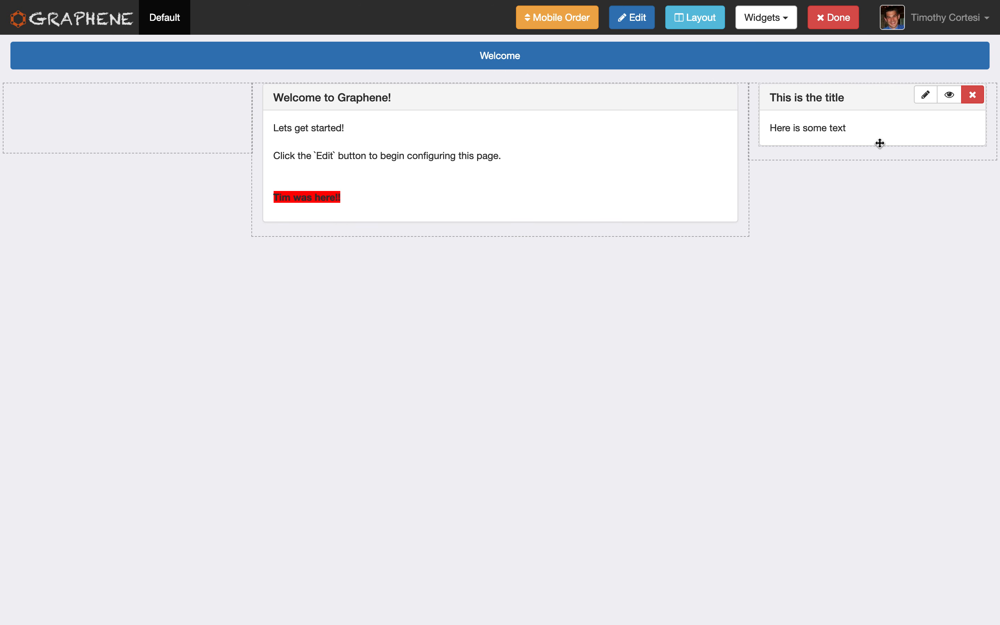
pyautogui.click(926, 95)
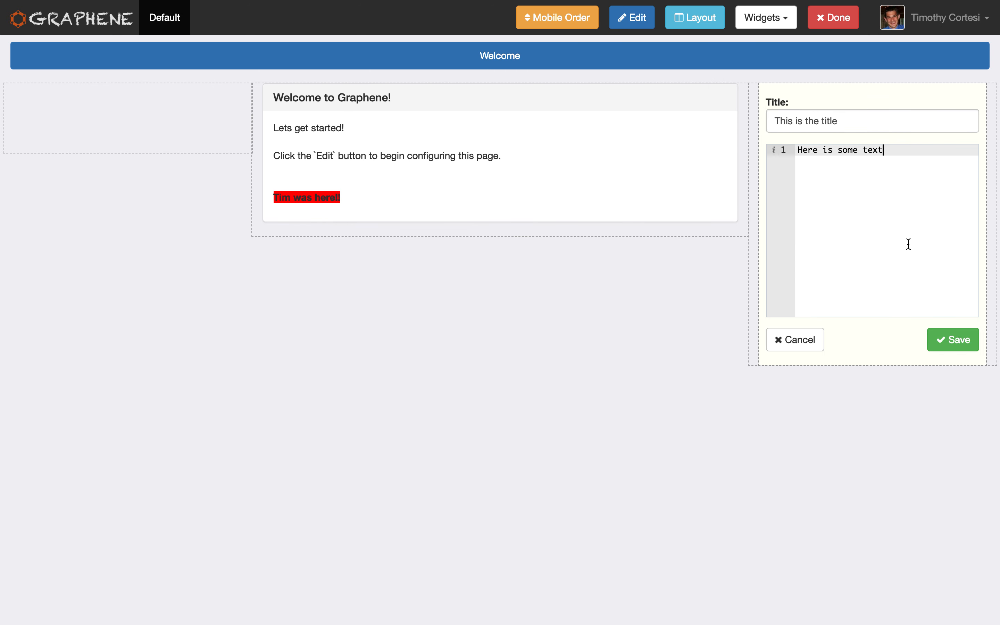
pyautogui.press('Return')
pyautogui.press('Return')
pyautogui.press('super+a')
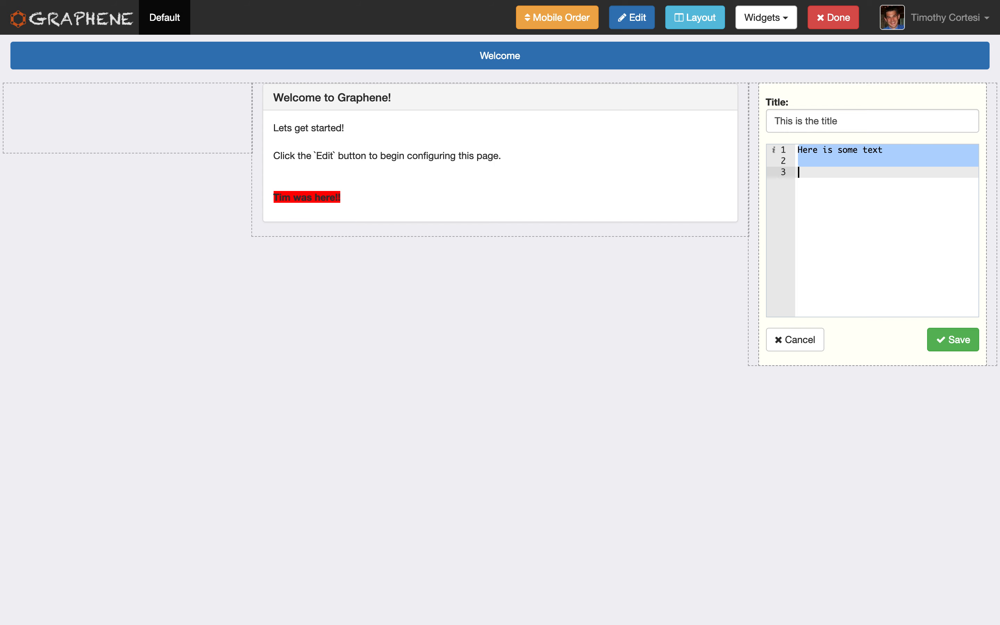
pyautogui.press('BackSpace')
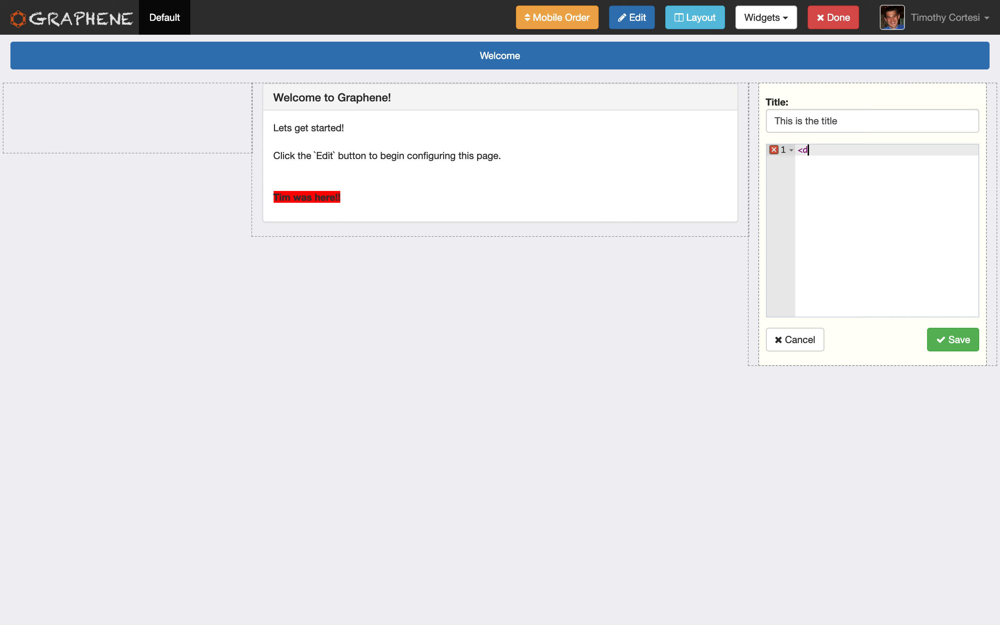
# Enter a div with the class "alert alert-success" containing "Here is a message!" as the widget's HTML.
pyautogui.write('alert alert-success">')
pyautogui.press('Return')
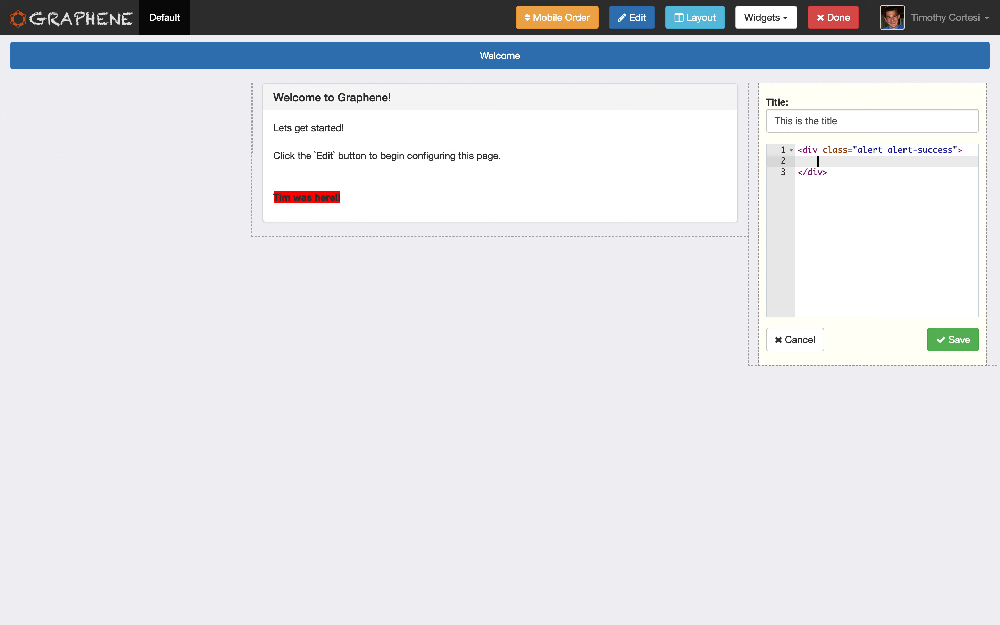
pyautogui.write('Here is a message!')
# Add a <br> and the line "Welcome to Graphene" below the message inside the div, and save the widget.
pyautogui.press('Return')
pyautogui.press('Return')
pyautogui.write('Welcome to Hra')
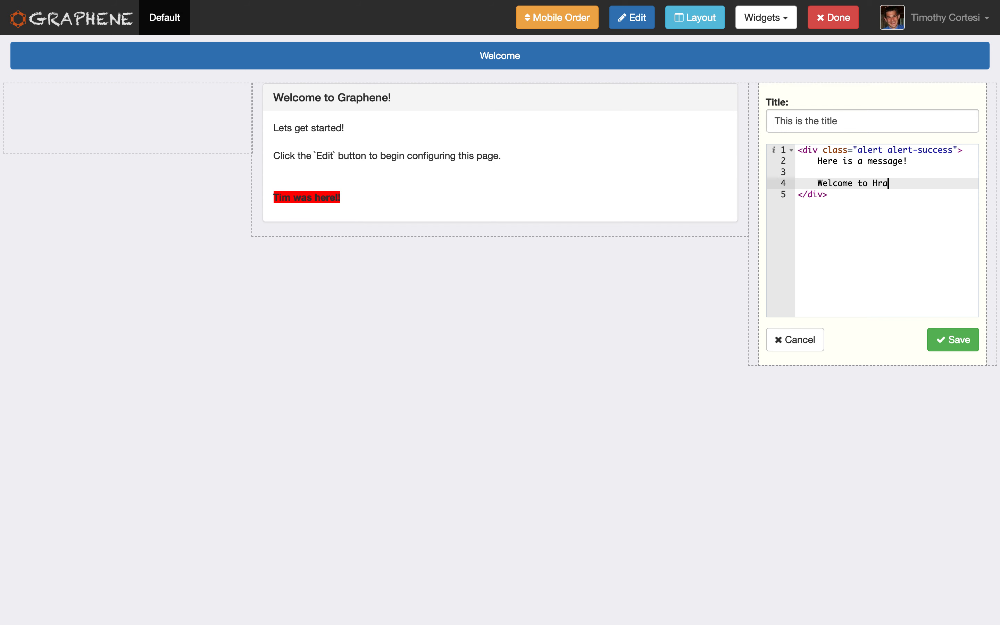
pyautogui.press('BackSpace')
pyautogui.press('BackSpace')
pyautogui.press('BackSpace')
pyautogui.press('BackSpace')
pyautogui.press('BackSpace')
pyautogui.press('BackSpace')
pyautogui.press('Up')
pyautogui.write('<br>')
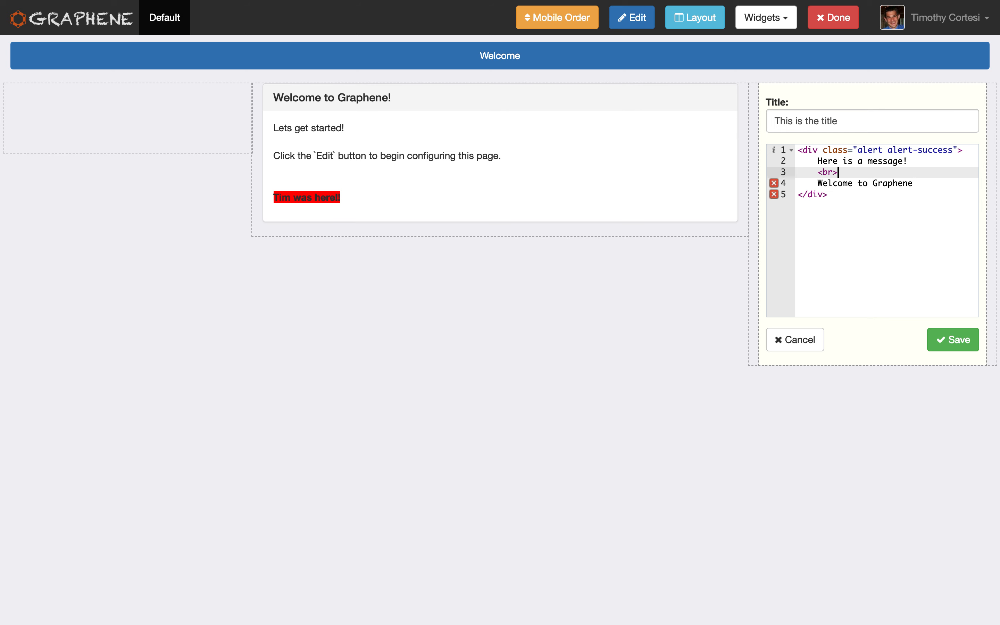
pyautogui.click(947, 341)
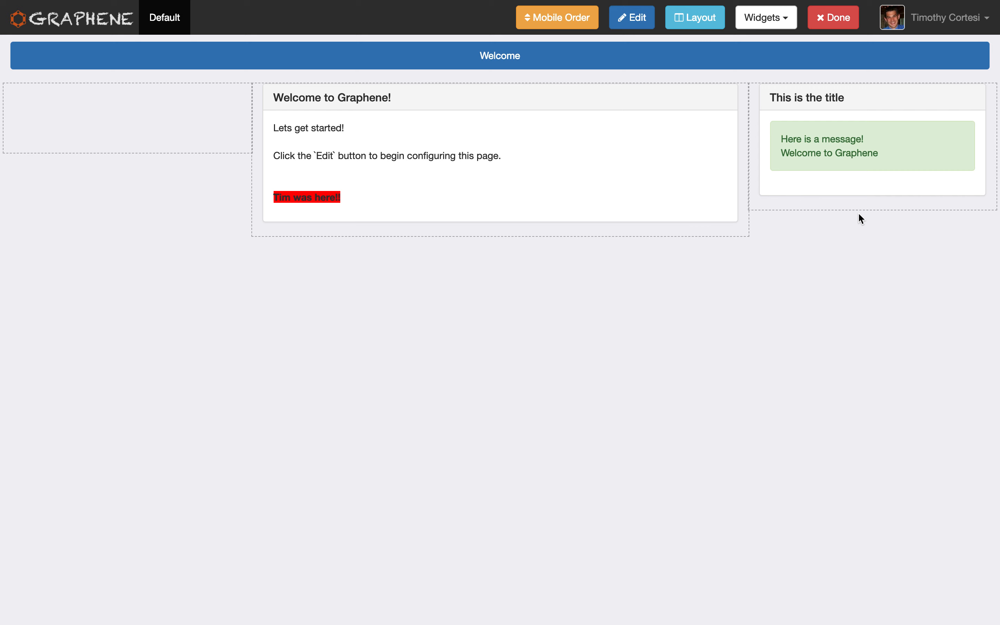
# Try moving the alert widget below the welcome widget in the middle column, and return it to the third column.
pyautogui.moveTo(816, 140)
pyautogui.moveTo(833, 105); pyautogui.dragTo(524, 291)
pyautogui.moveTo(528, 253); pyautogui.dragTo(828, 127)
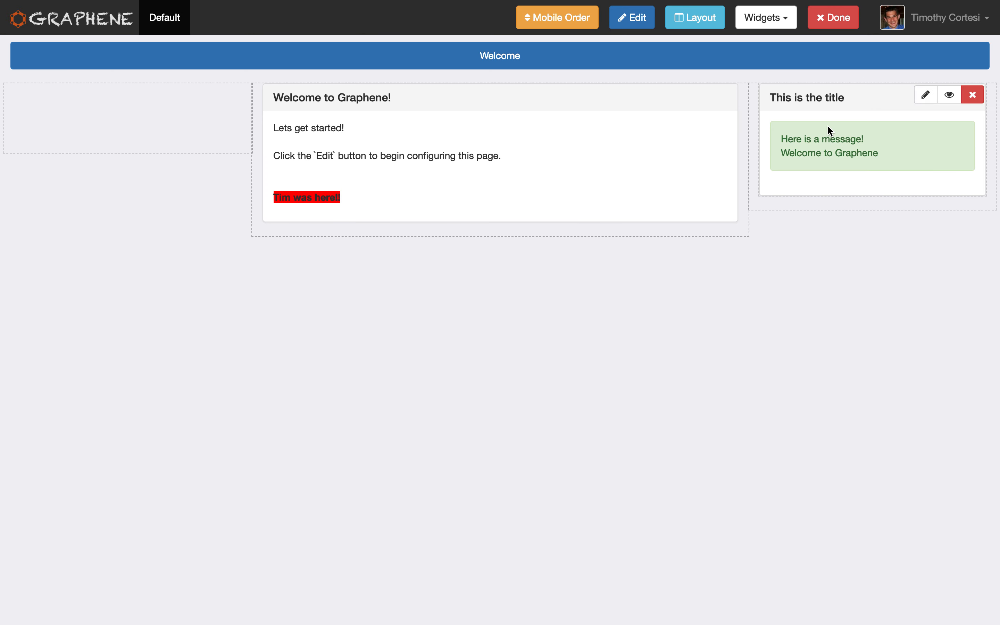
# Finish editing the Welcome page and open the list of groups in the admin area.
pyautogui.click(831, 22)
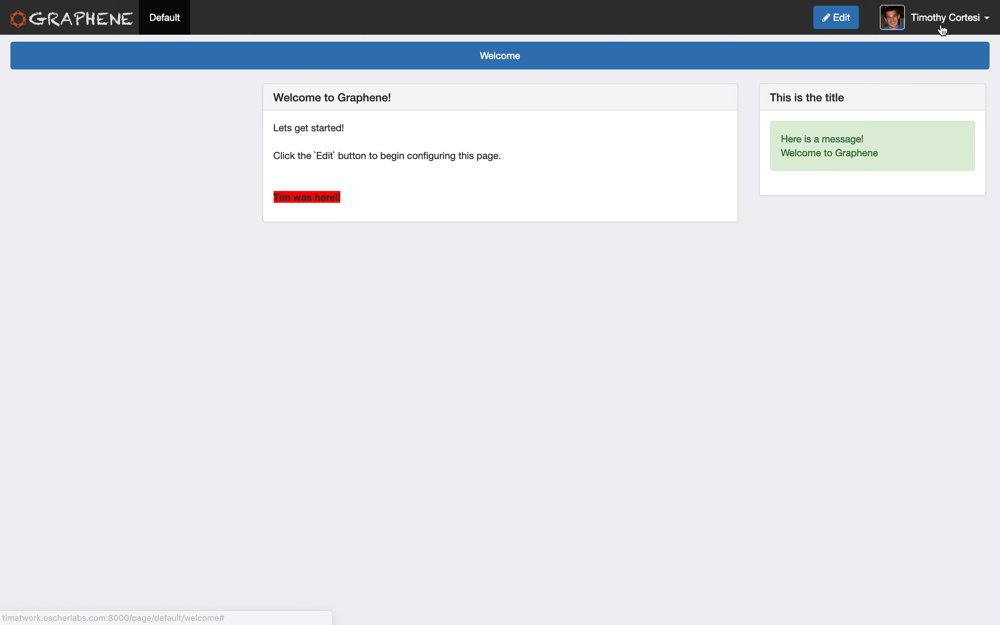
pyautogui.click(920, 22)
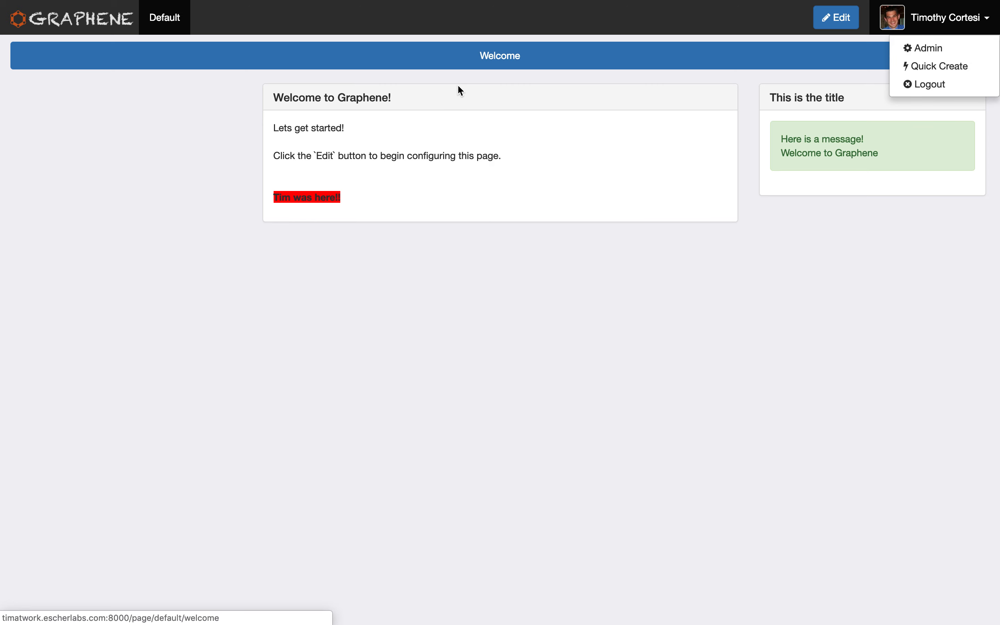
pyautogui.click(927, 49)
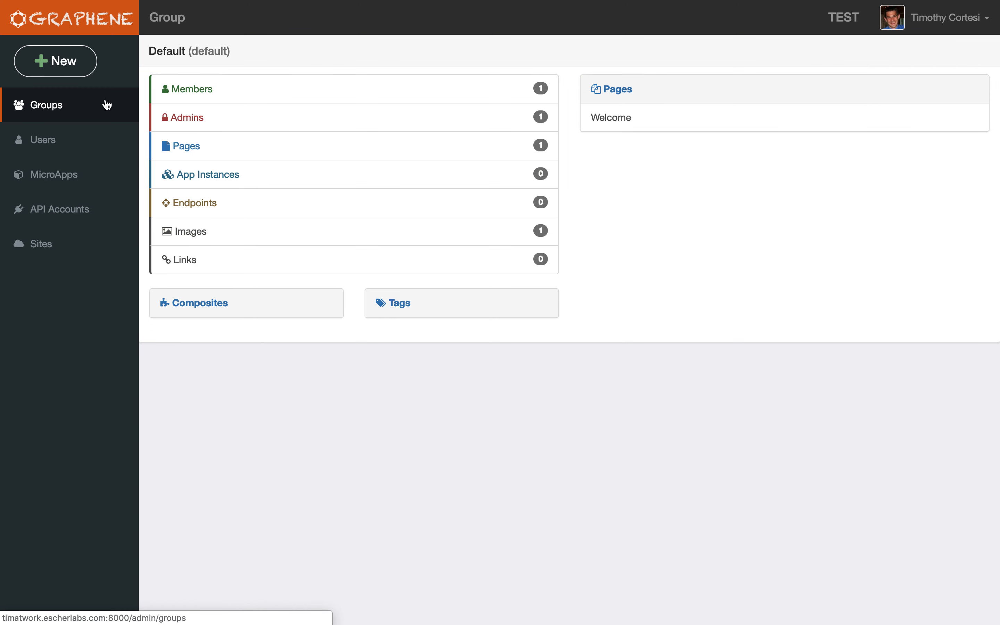
pyautogui.click(35, 111)
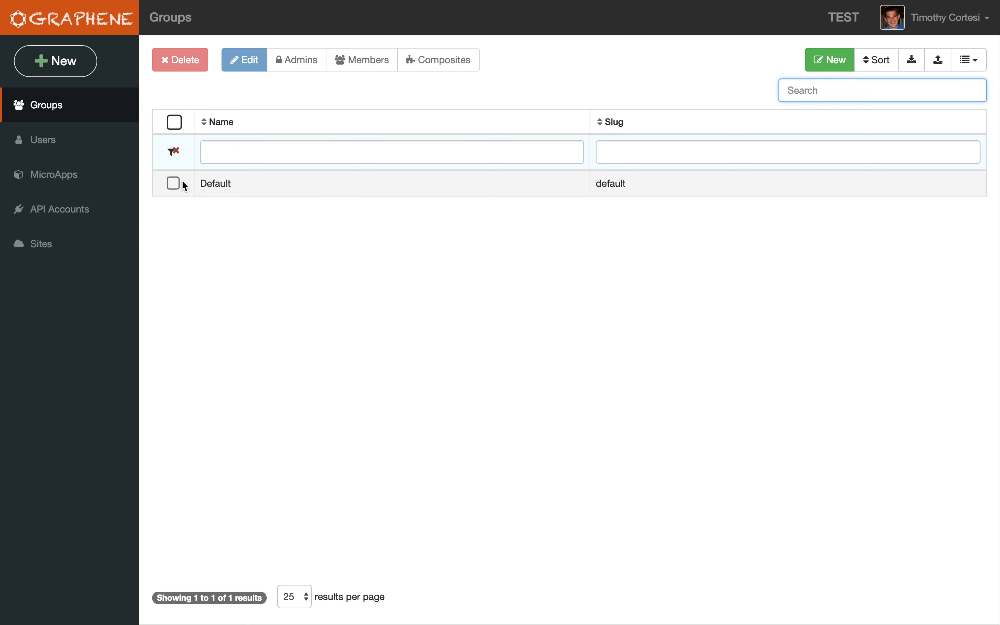
# Check the Default group's list of members and its list of admins.
pyautogui.click(173, 183)
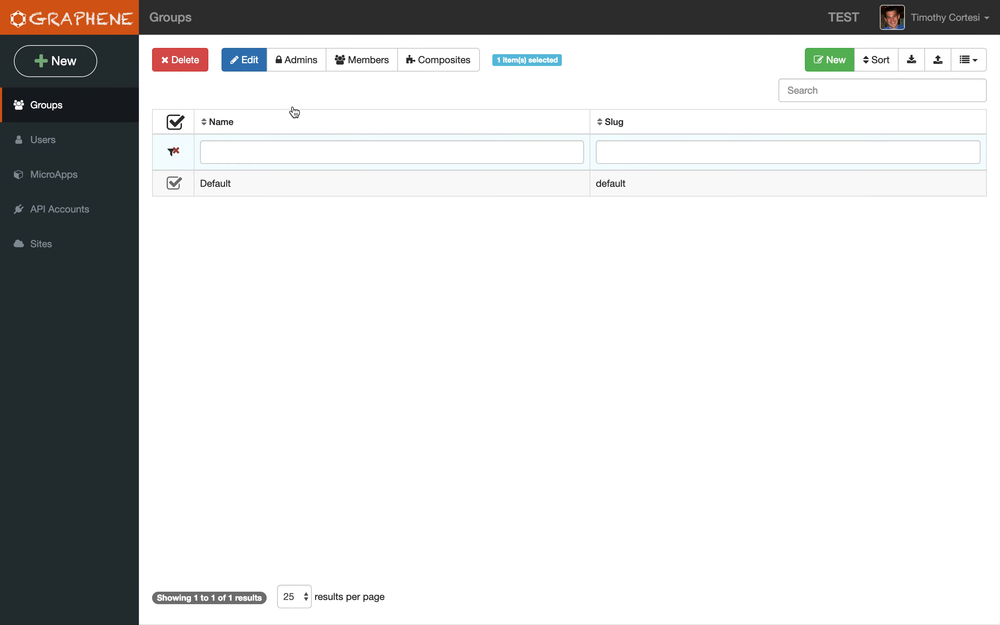
pyautogui.click(351, 62)
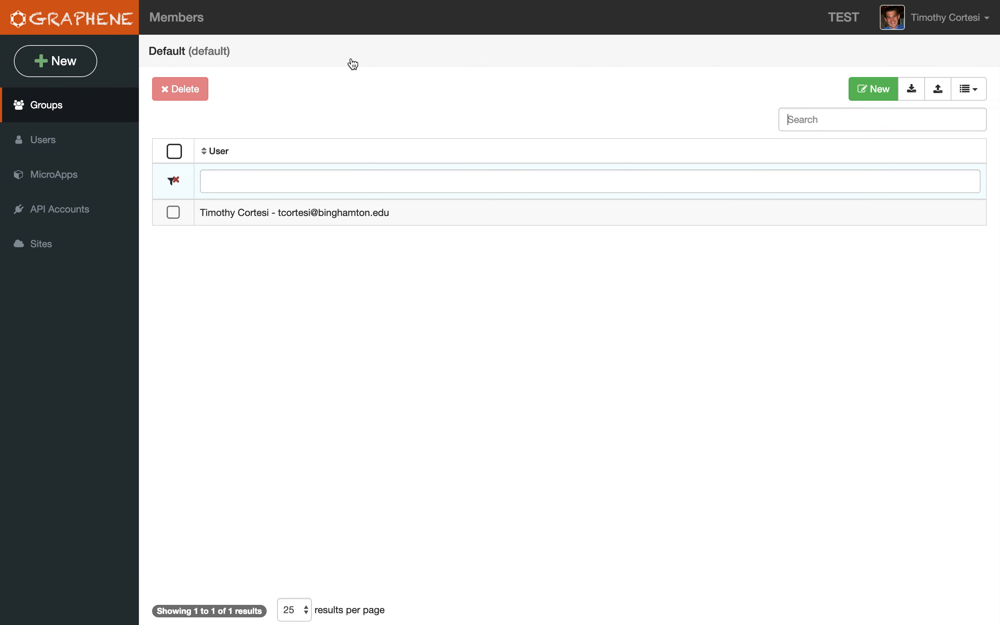
pyautogui.click(72, 107)
pyautogui.click(173, 184)
pyautogui.click(277, 62)
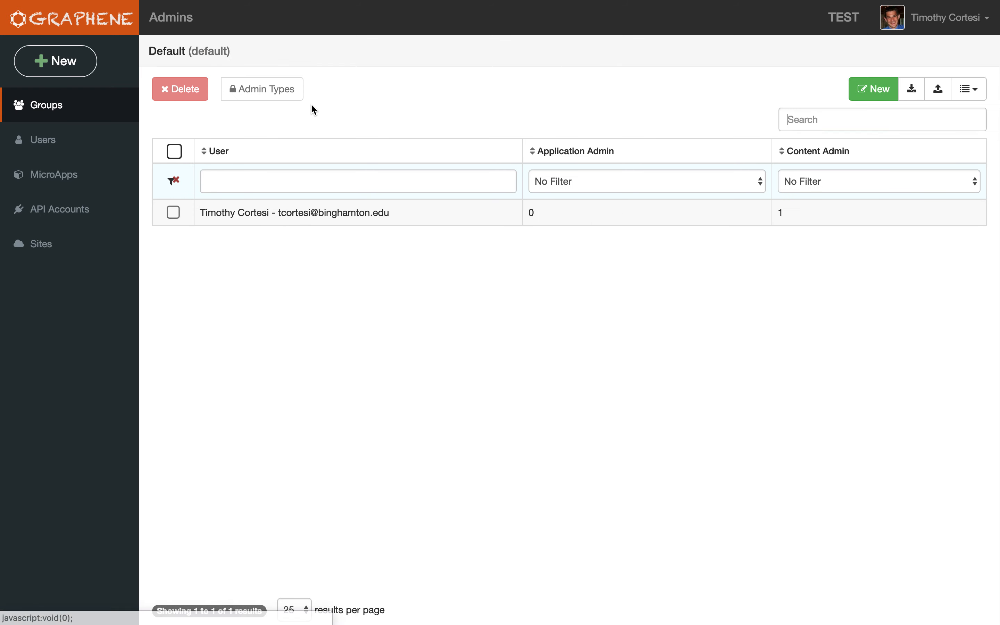
# Go back to the groups, select the Default group and open its list of images.
pyautogui.click(52, 105)
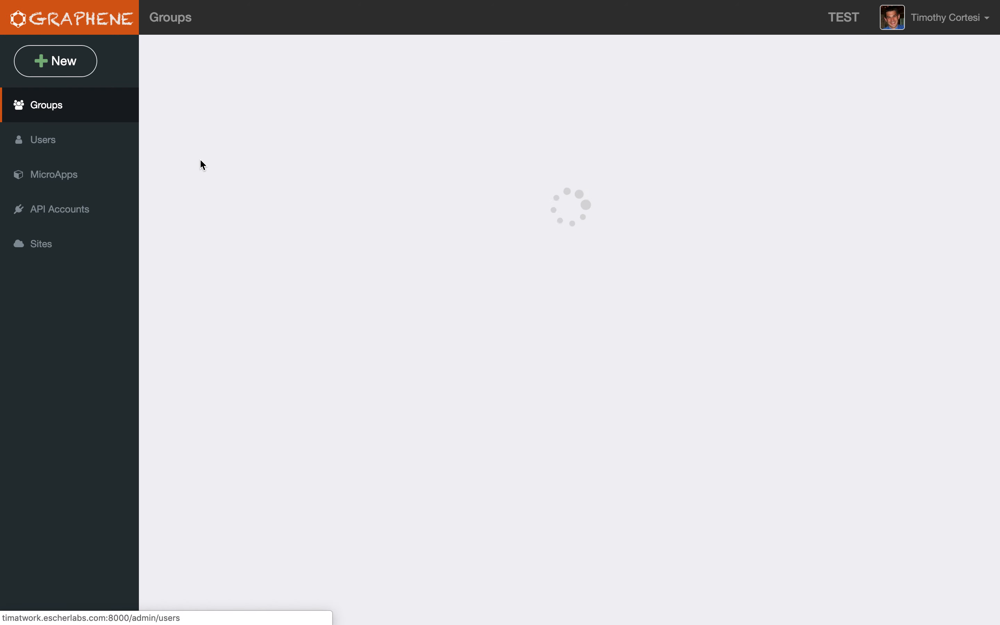
pyautogui.click(254, 188)
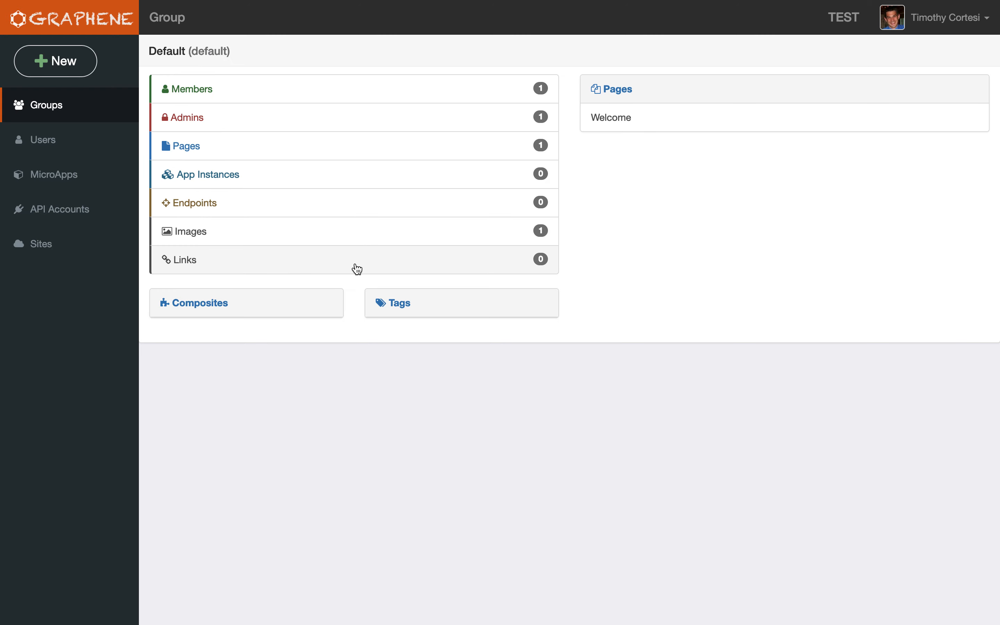
pyautogui.click(346, 244)
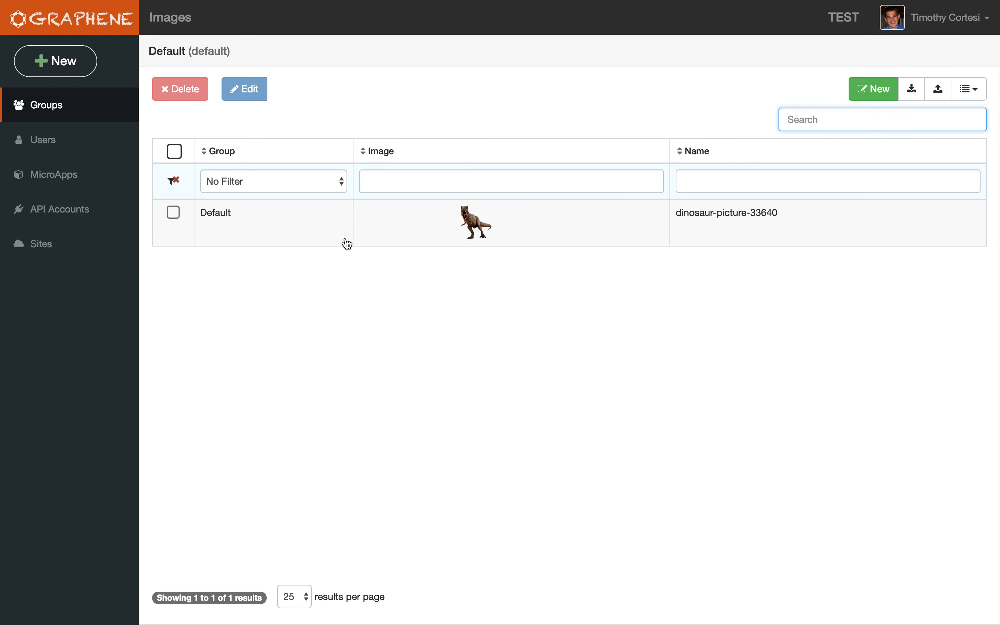
# Check the form for adding images, close it, and look at the preview and address of the dinosaur-picture-33640 image.
pyautogui.click(866, 96)
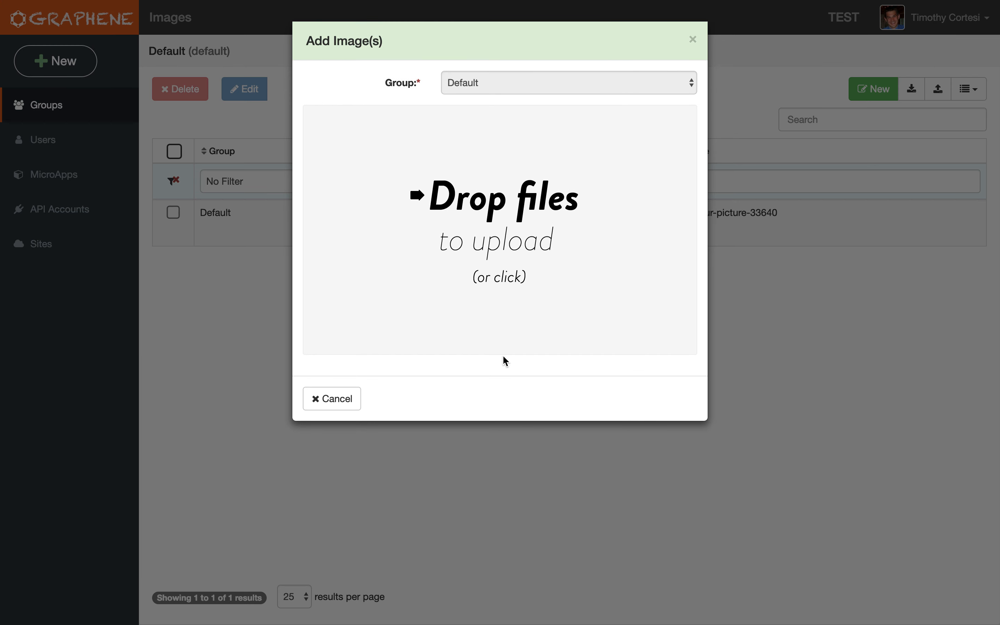
pyautogui.click(692, 39)
pyautogui.click(477, 225)
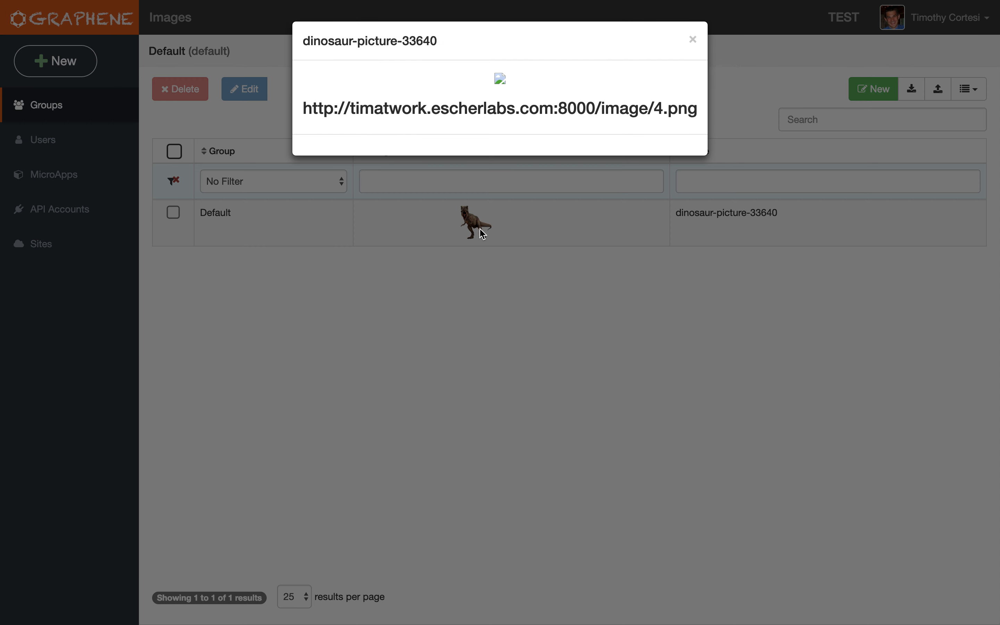
pyautogui.click(438, 279)
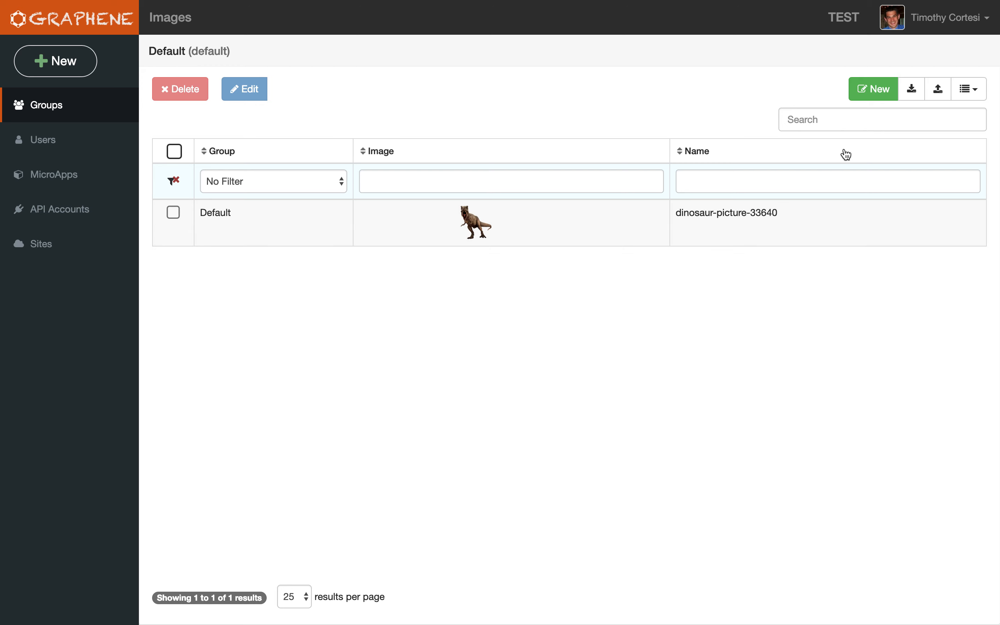
# Return to the TEST site, start editing the Welcome page and add an Image widget.
pyautogui.click(943, 19)
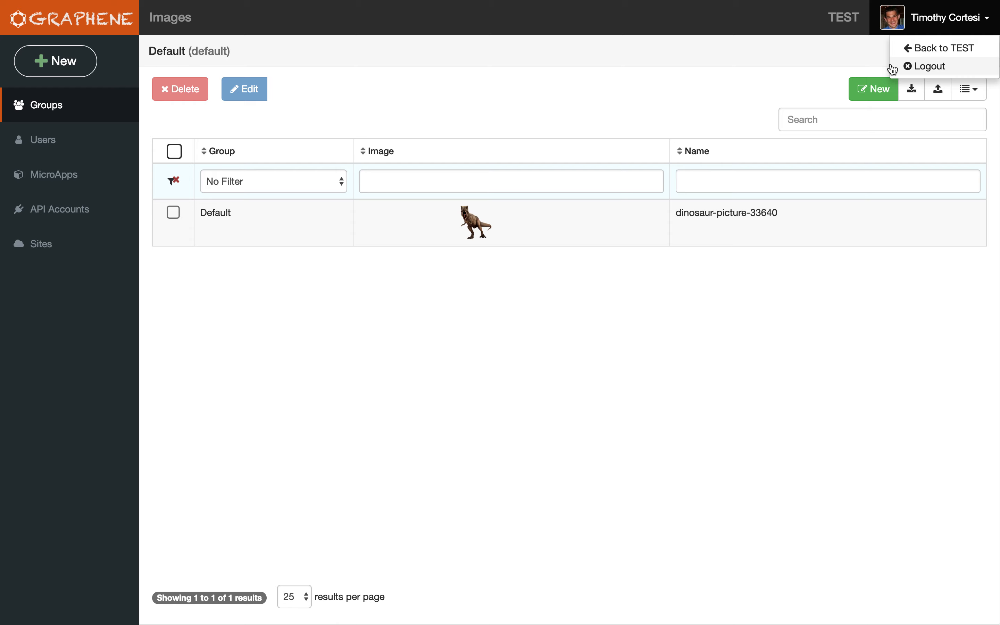
pyautogui.click(916, 49)
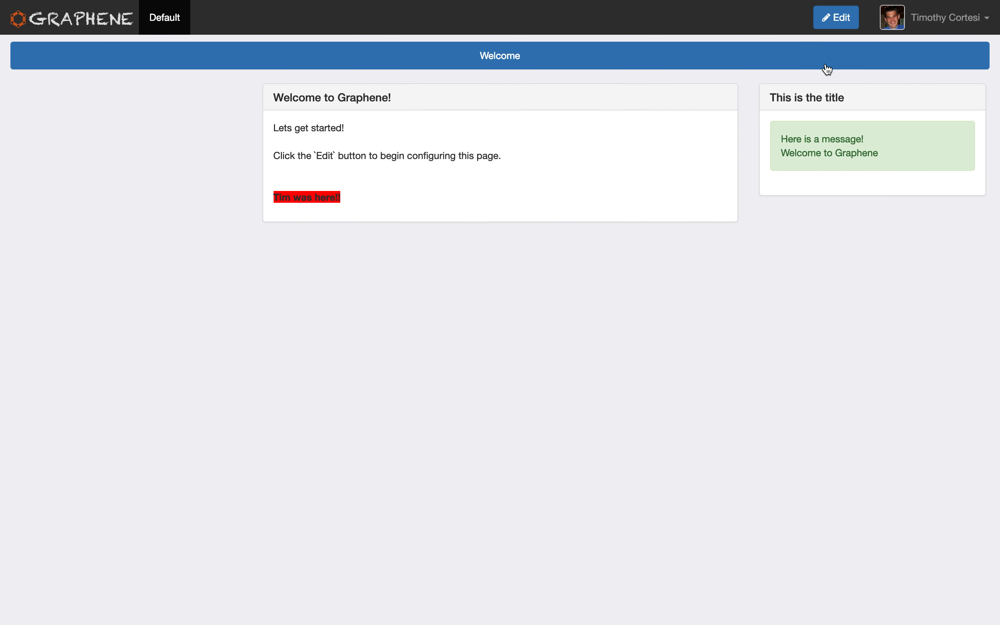
pyautogui.click(836, 24)
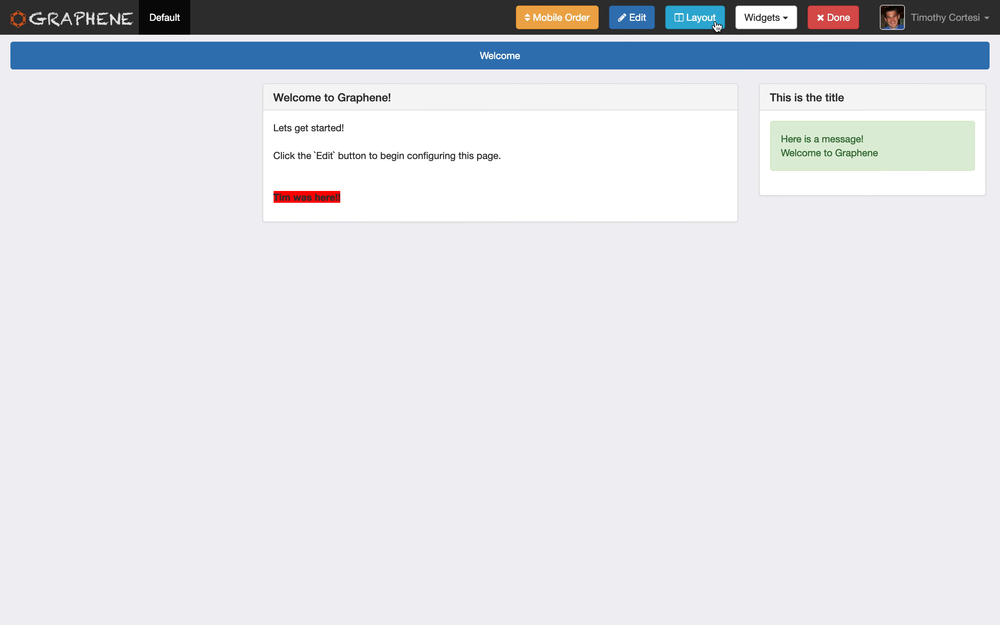
pyautogui.click(764, 19)
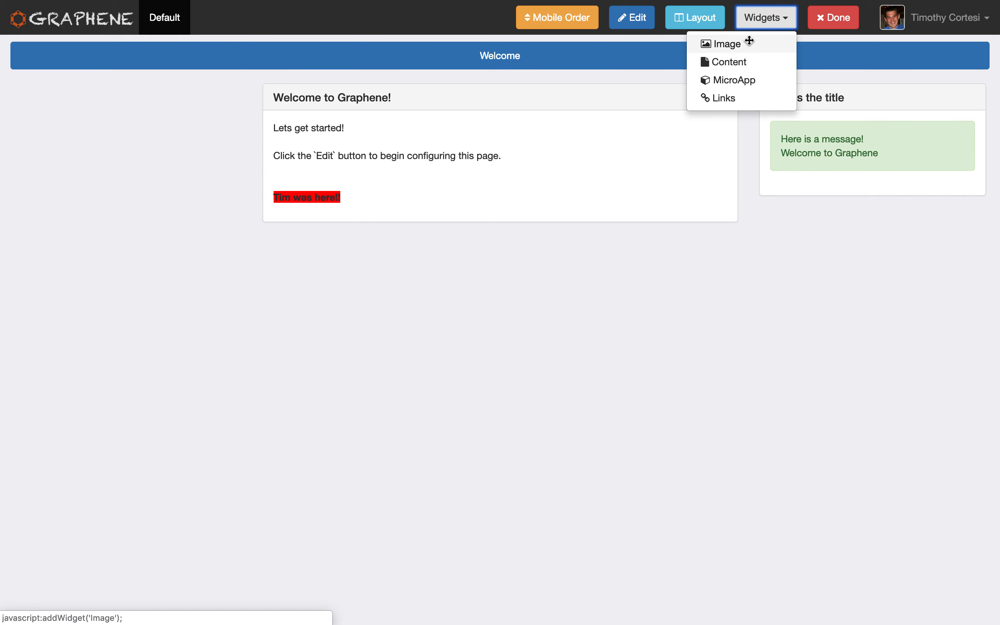
pyautogui.click(751, 41)
# Choose the dinosaur picture for the Image widget, save it with a dinosaur alt text, and finish editing the page.
pyautogui.click(112, 183)
pyautogui.click(348, 100)
pyautogui.click(669, 172)
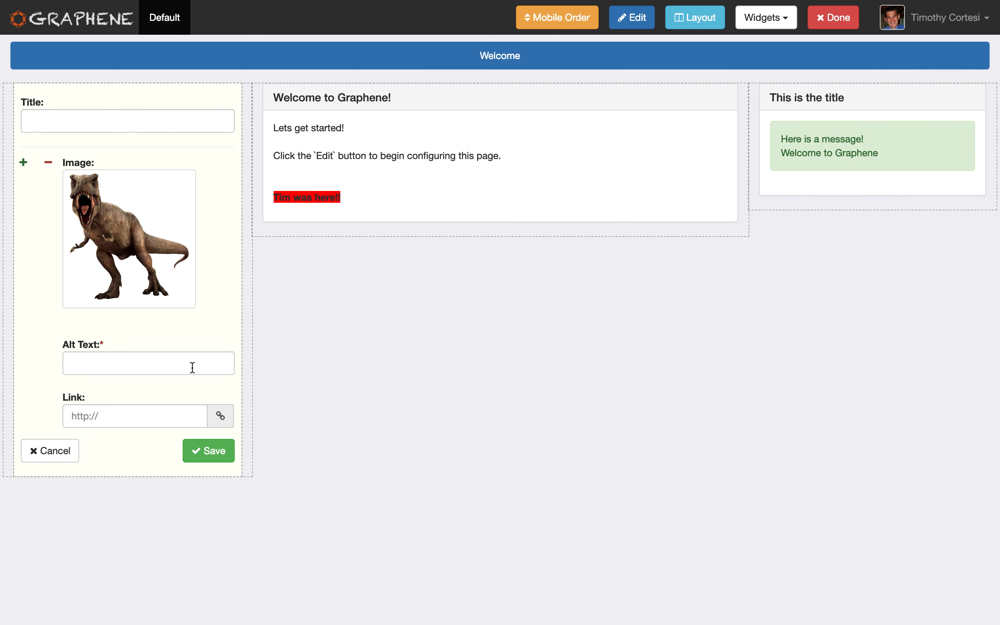
pyautogui.click(162, 361)
pyautogui.write('da')
pyautogui.write('nosaur')
pyautogui.click(212, 454)
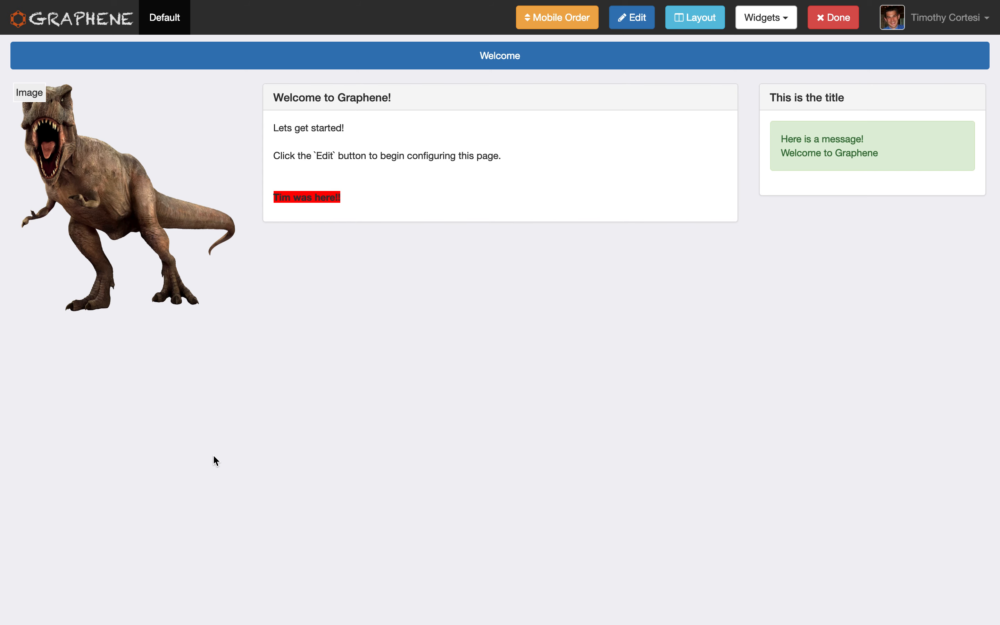
pyautogui.moveTo(116, 156)
pyautogui.mouseDown()
pyautogui.moveTo(267, 241)
pyautogui.moveTo(410, 206)
pyautogui.moveTo(116, 206)
pyautogui.moveTo(128, 141)
pyautogui.mouseUp()
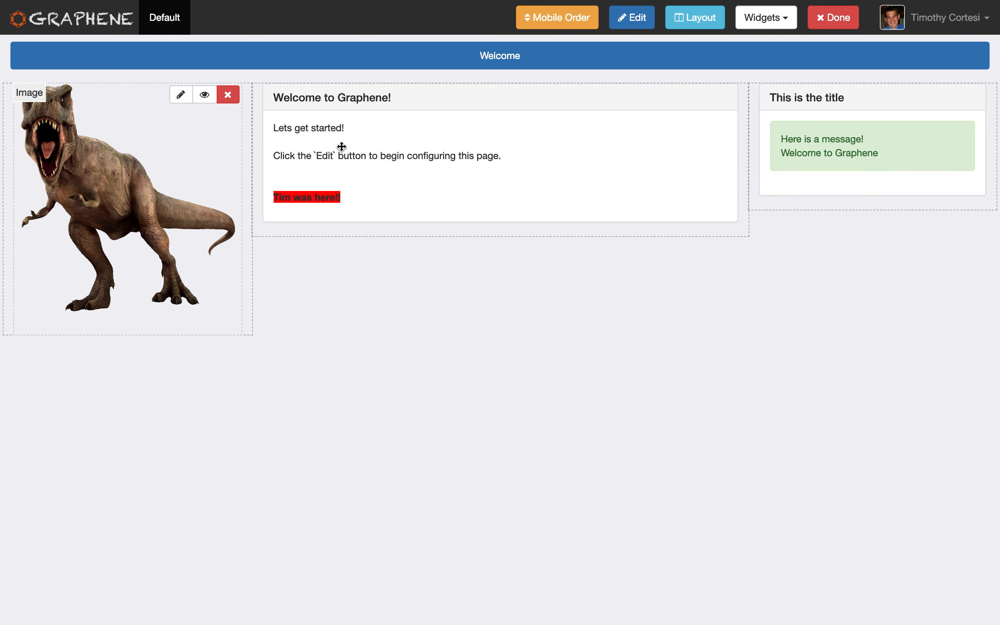
pyautogui.click(831, 20)
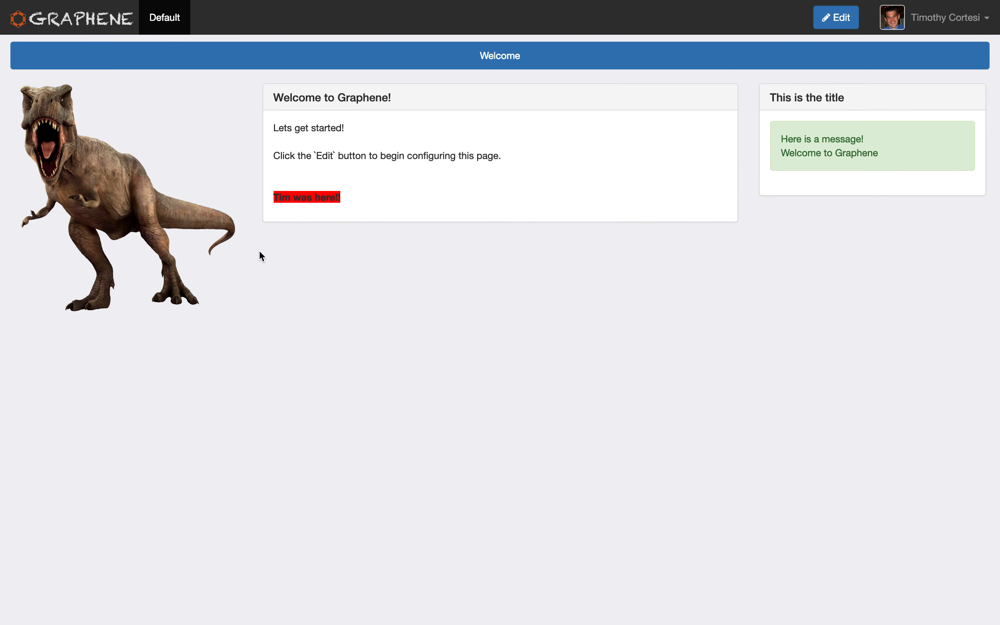
# Return to the admin area and open the Default group's list of links.
pyautogui.moveTo(129, 150)
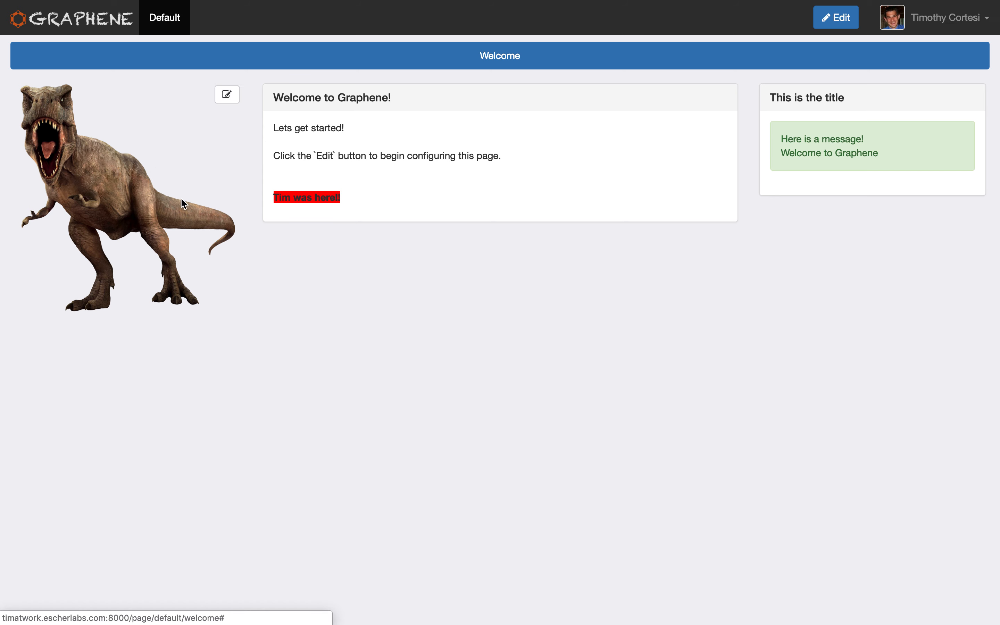
pyautogui.click(944, 20)
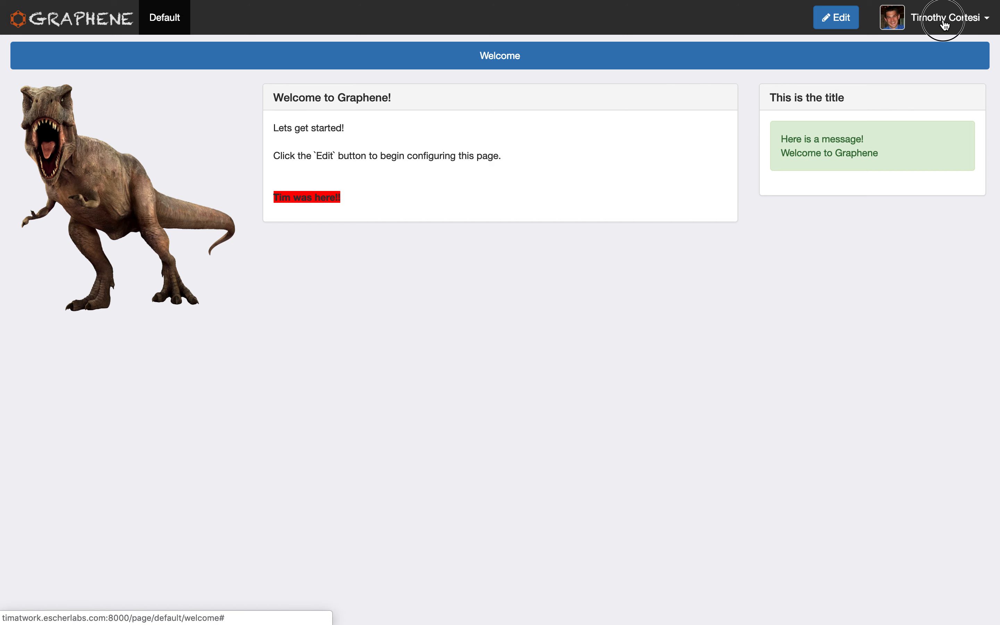
pyautogui.click(935, 46)
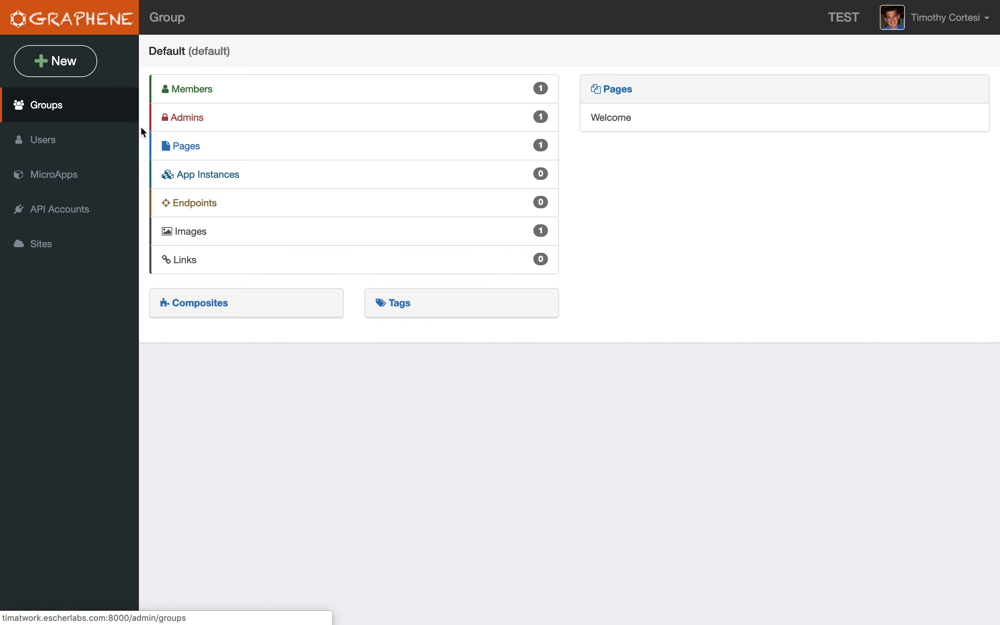
pyautogui.click(224, 263)
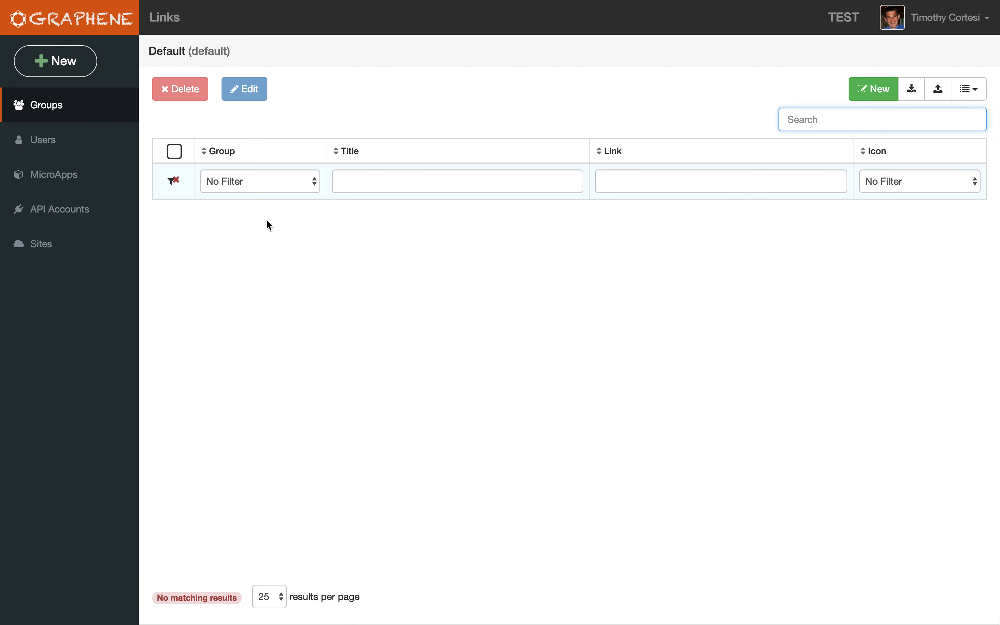
pyautogui.click(864, 89)
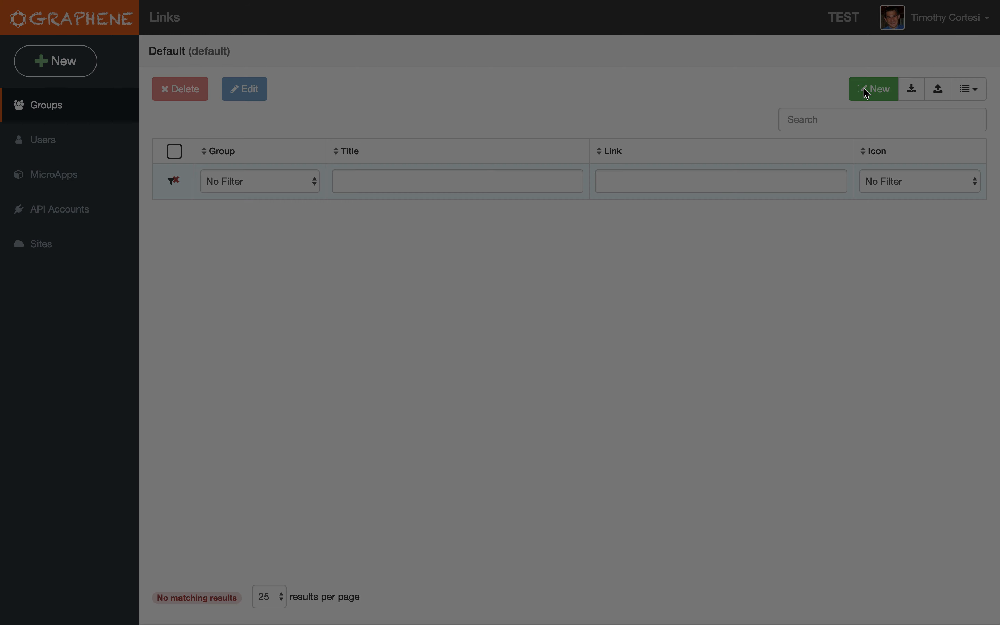
pyautogui.click(488, 115)
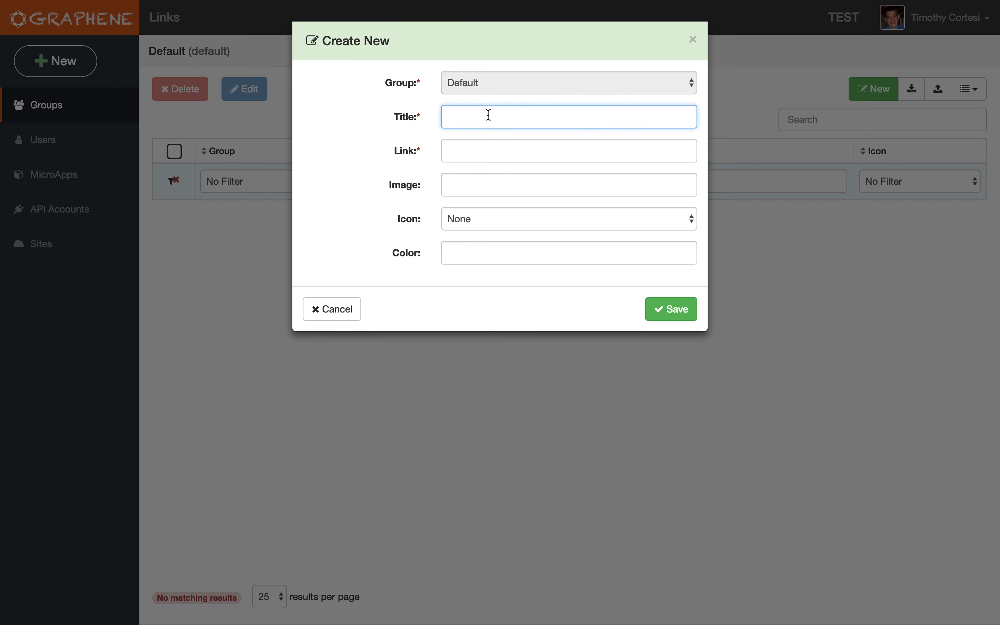
pyautogui.press('Tab')
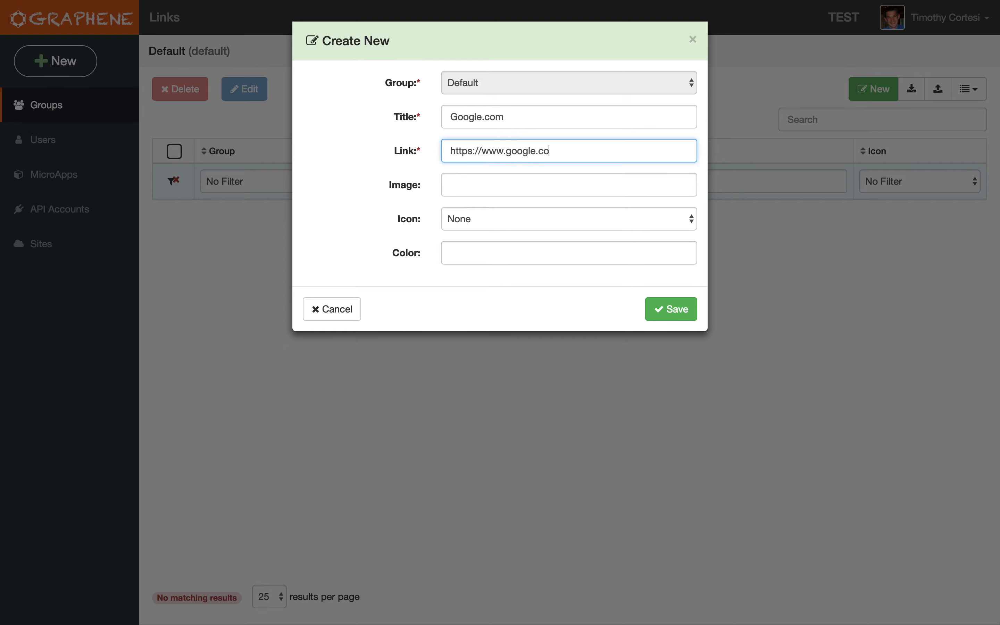
pyautogui.click(673, 315)
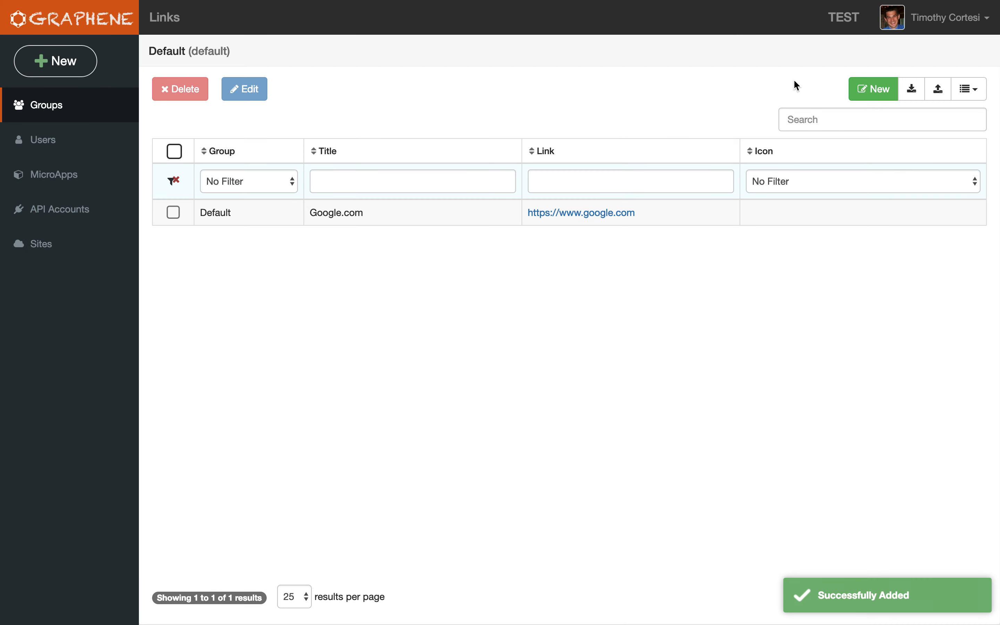
pyautogui.click(873, 89)
pyautogui.click(514, 115)
pyautogui.write('Youtube')
pyautogui.press('Tab')
pyautogui.write('https://ww')
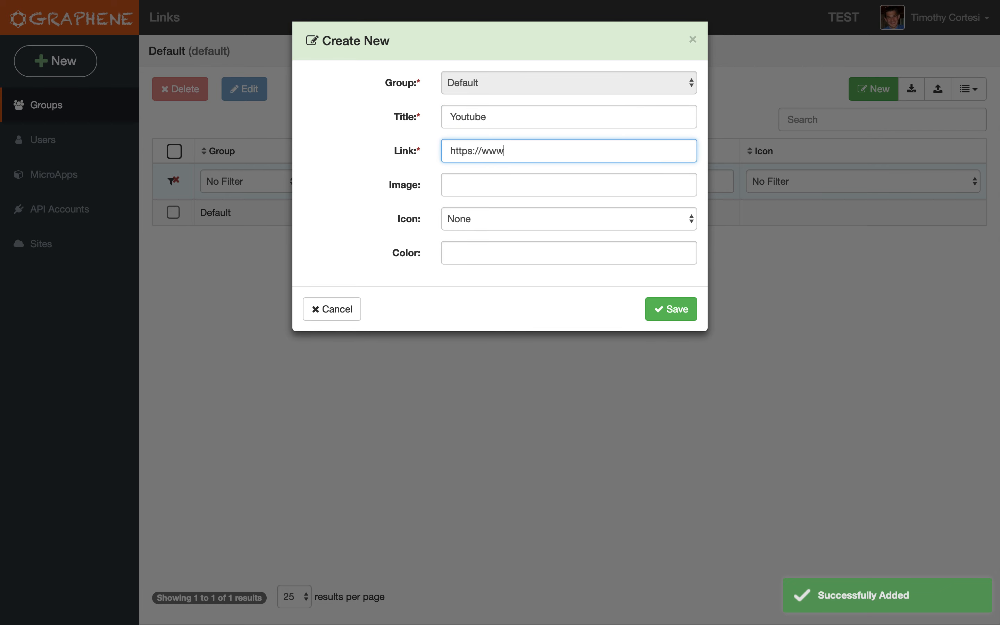
pyautogui.write('w.')
pyautogui.click(672, 308)
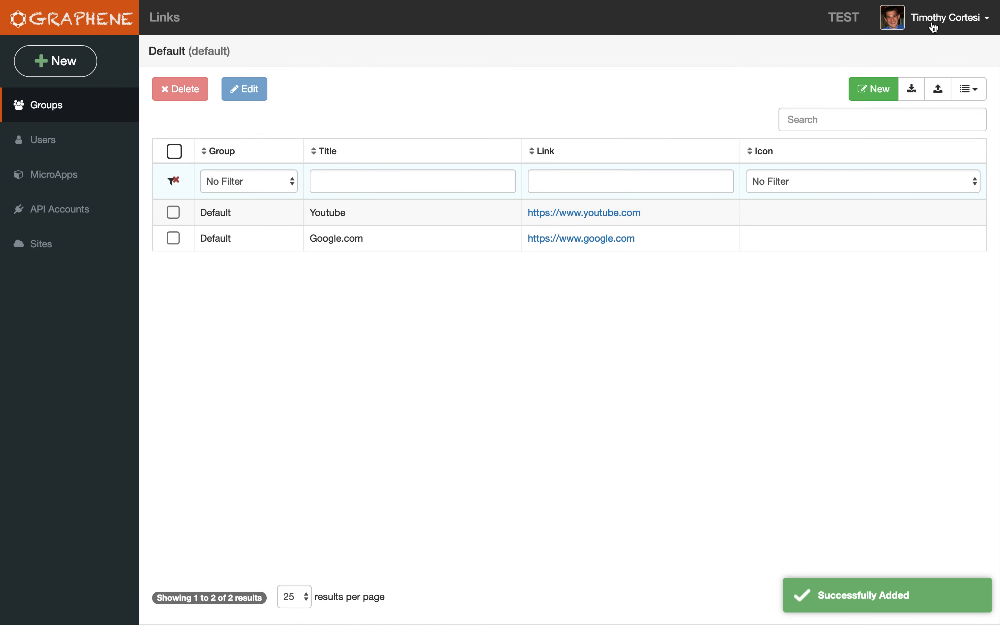
# Add a Links widget titled "Links" with Show All off to the site's Welcome page, save it and finish editing.
pyautogui.click(933, 26)
pyautogui.click(934, 49)
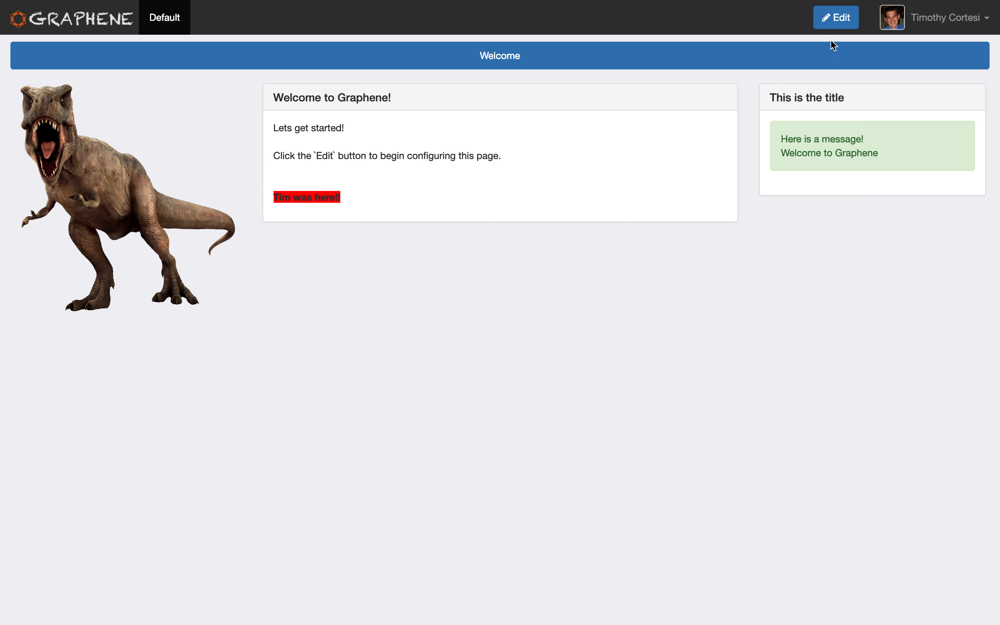
pyautogui.click(832, 26)
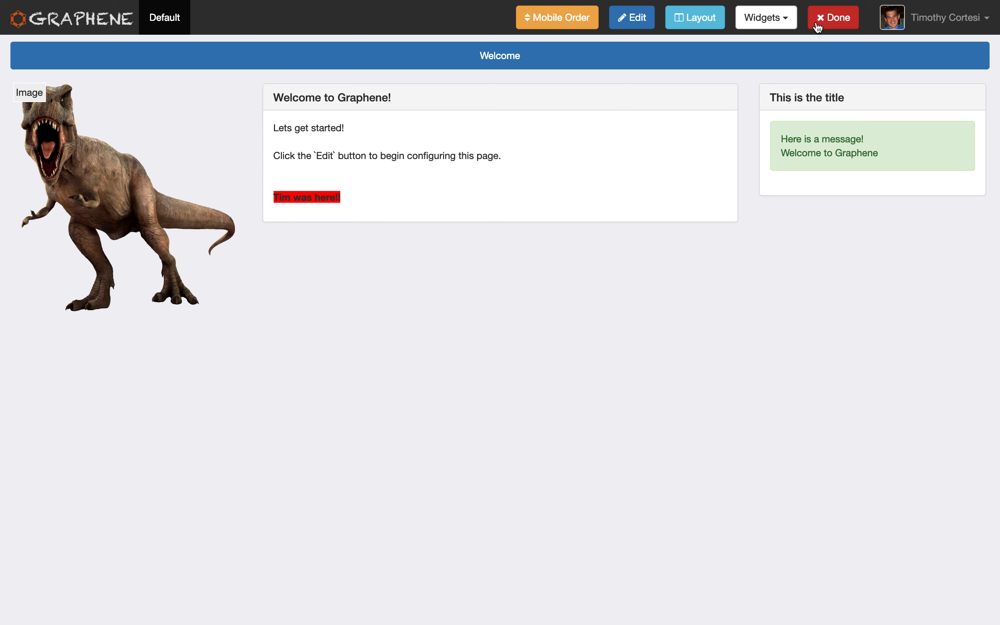
pyautogui.click(771, 21)
pyautogui.click(751, 100)
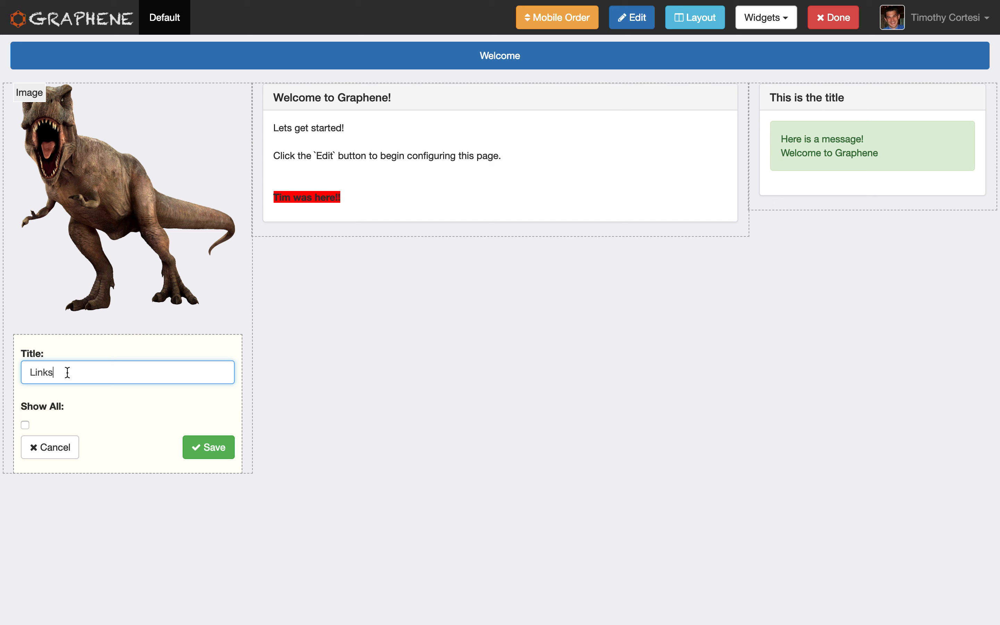
pyautogui.click(25, 425)
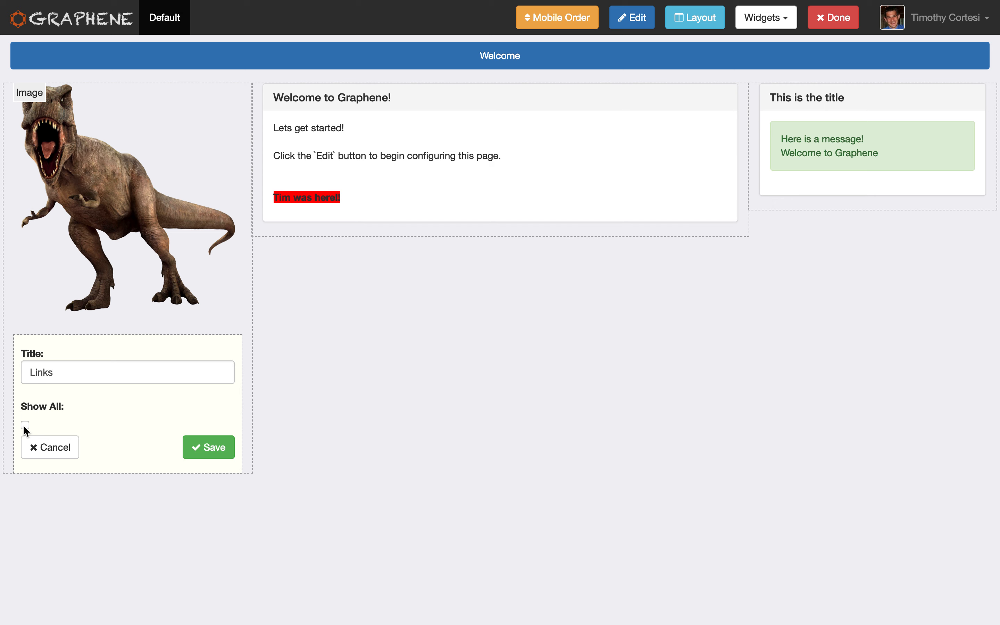
pyautogui.click(202, 448)
pyautogui.click(833, 25)
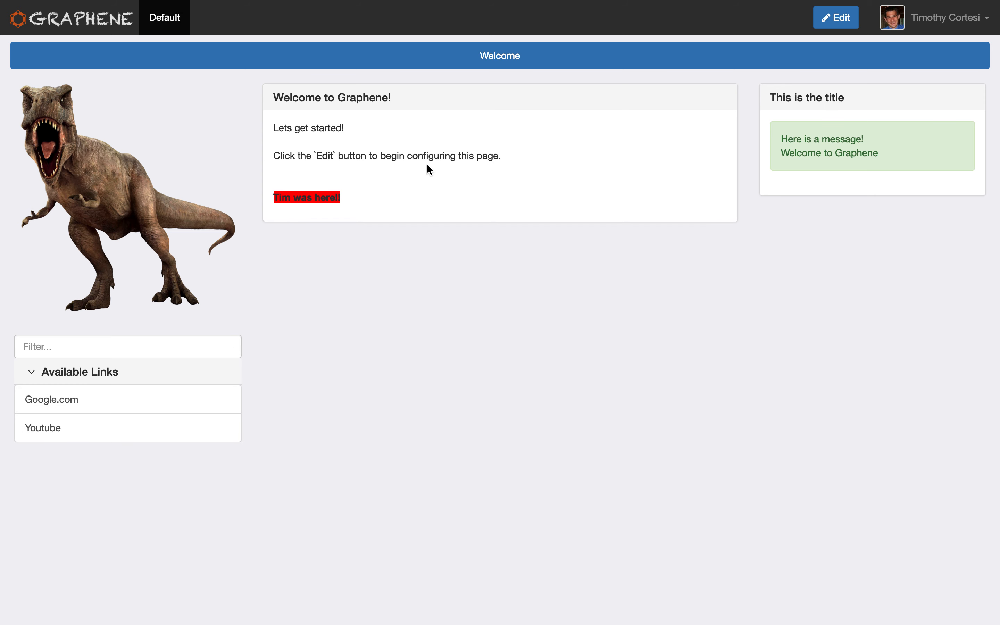
# Move the dinosaur Image widget below the welcome widget in the middle column, and finish editing the page.
pyautogui.click(840, 19)
pyautogui.moveTo(146, 182); pyautogui.dragTo(442, 351)
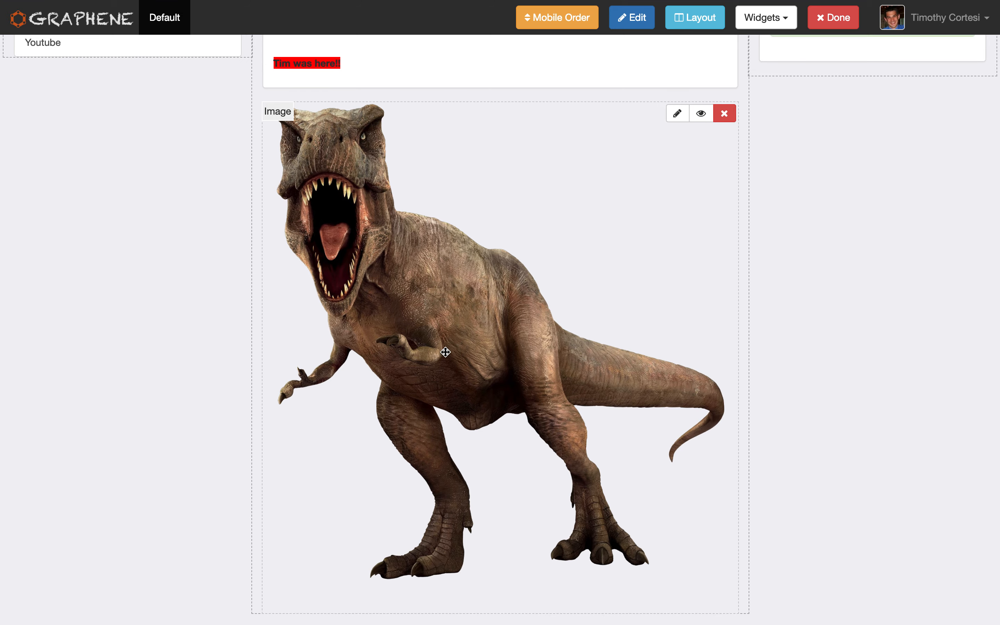
pyautogui.click(833, 19)
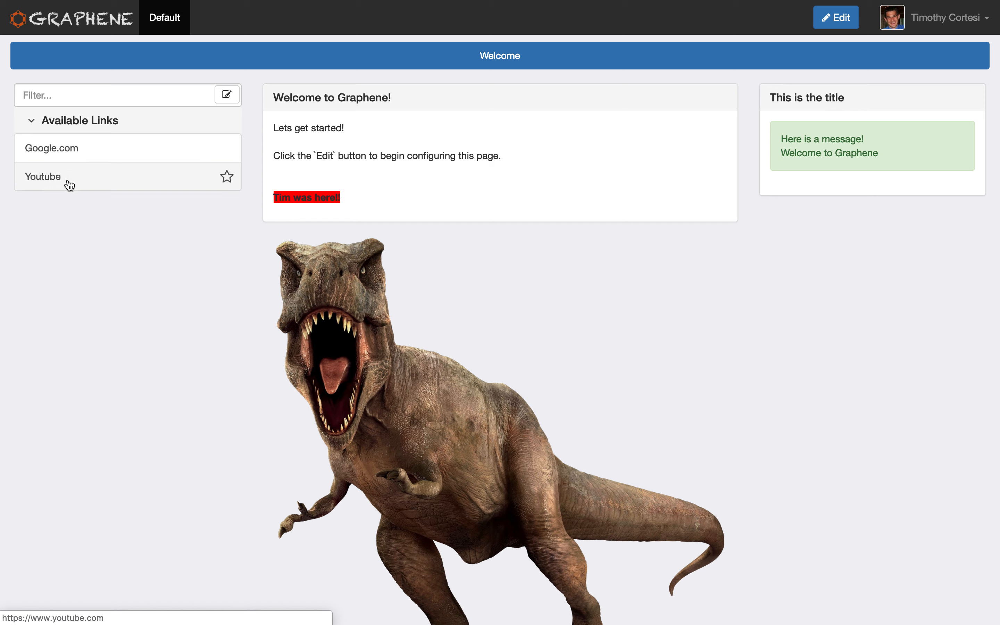
# Try marking and unmarking the Google.com and Youtube links as favorites, and leave Google.com marked as a favorite.
pyautogui.click(227, 149)
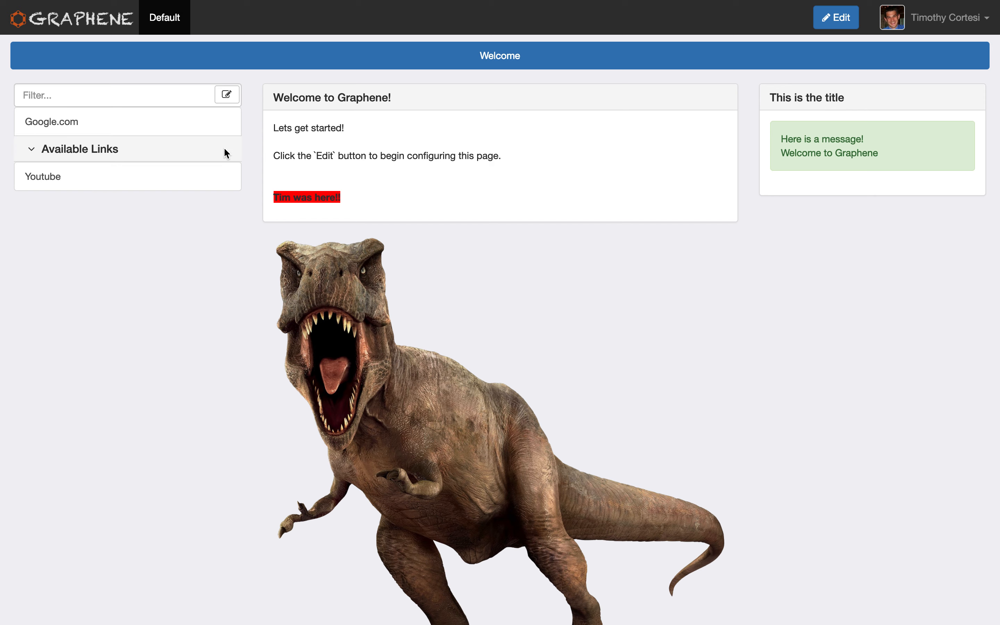
pyautogui.click(226, 176)
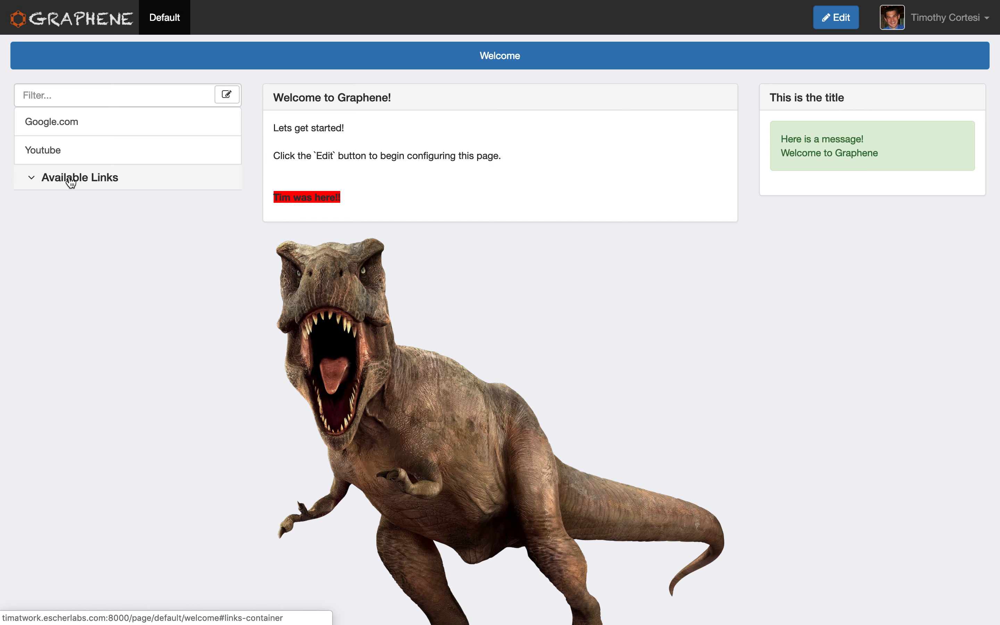
pyautogui.click(227, 151)
pyautogui.click(228, 123)
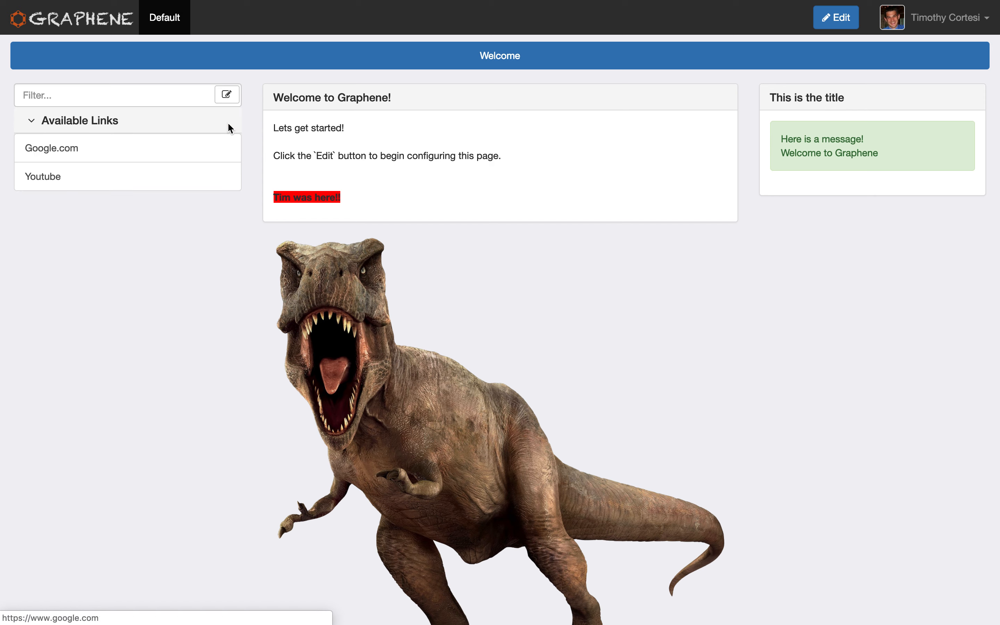
pyautogui.click(226, 149)
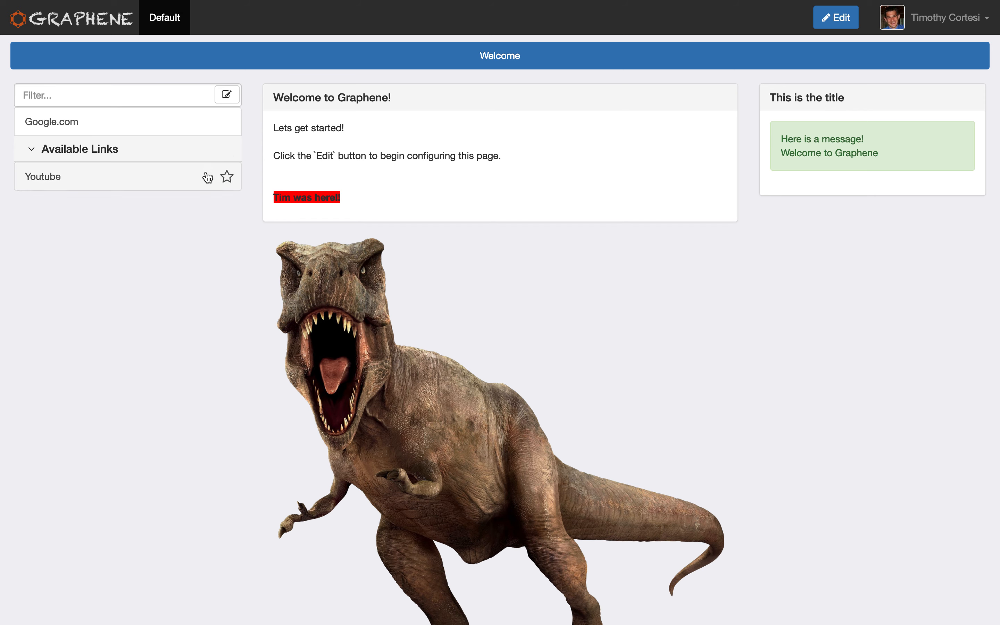
# Filter the Links widget by "yo" and clear the filter.
pyautogui.click(150, 93)
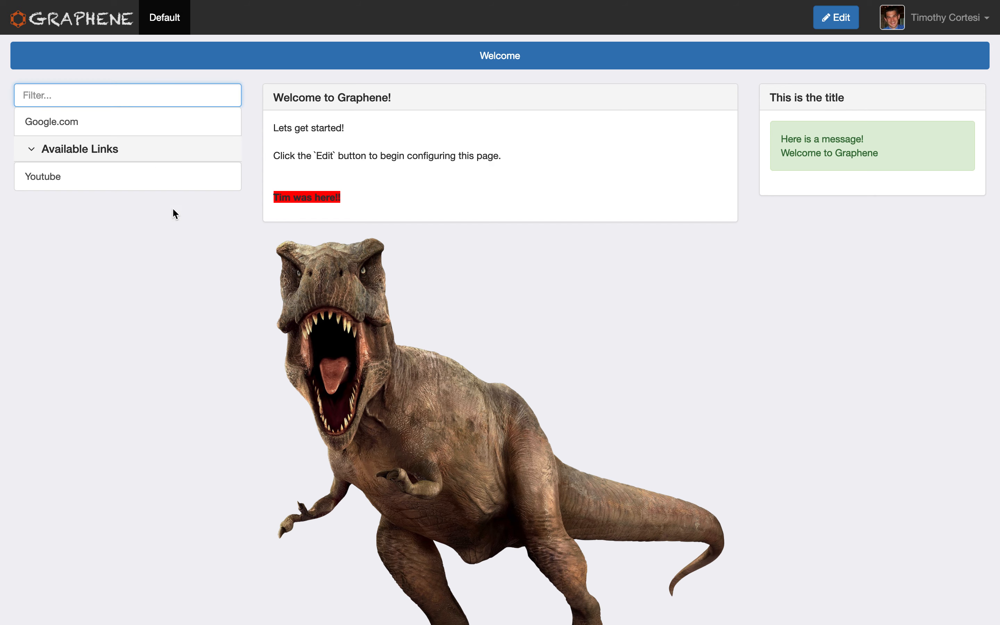
pyautogui.write('yo')
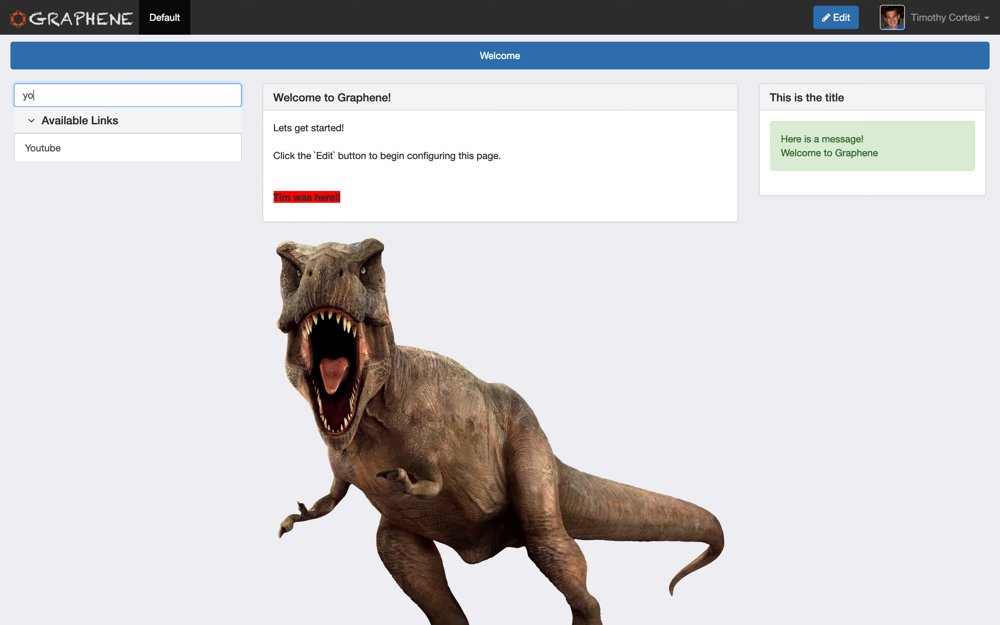
pyautogui.press('BackSpace')
pyautogui.press('BackSpace')
pyautogui.press('BackSpace')
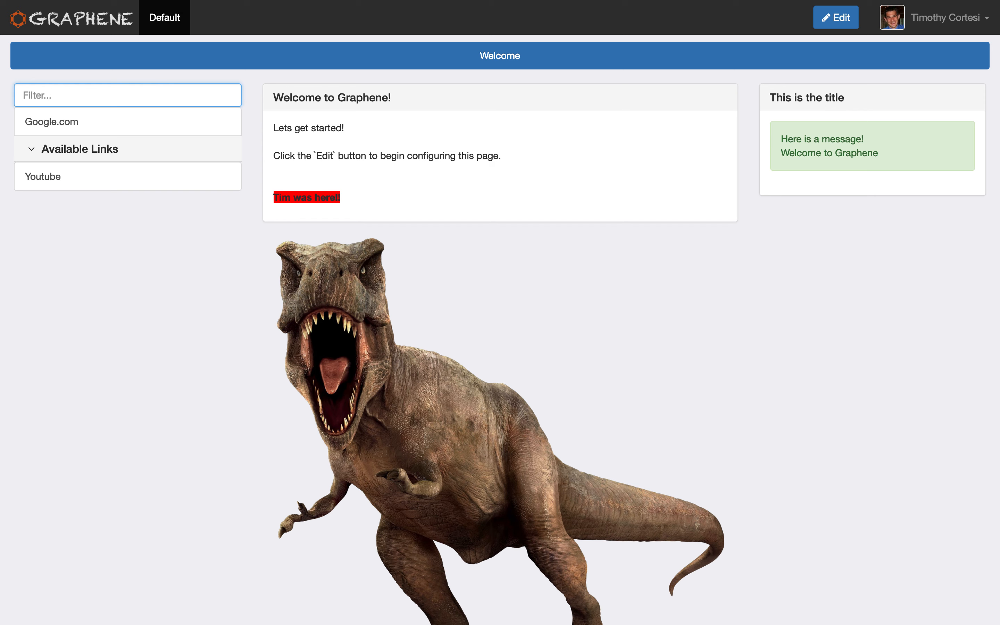
pyautogui.click(100, 254)
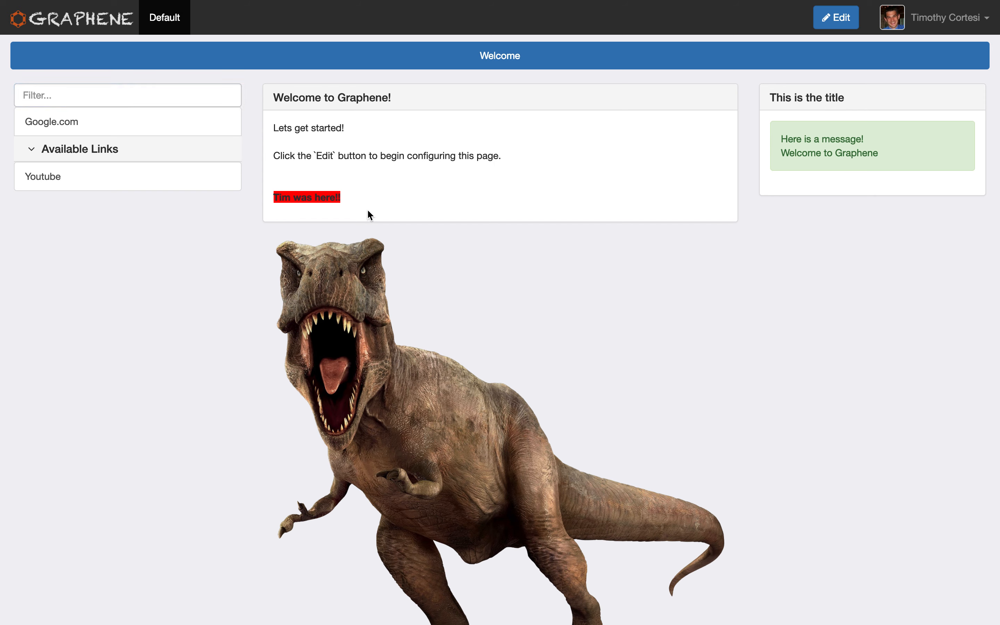
# Create a new group named "Students" with the slug "student" in the site administration.
pyautogui.click(944, 19)
pyautogui.click(935, 50)
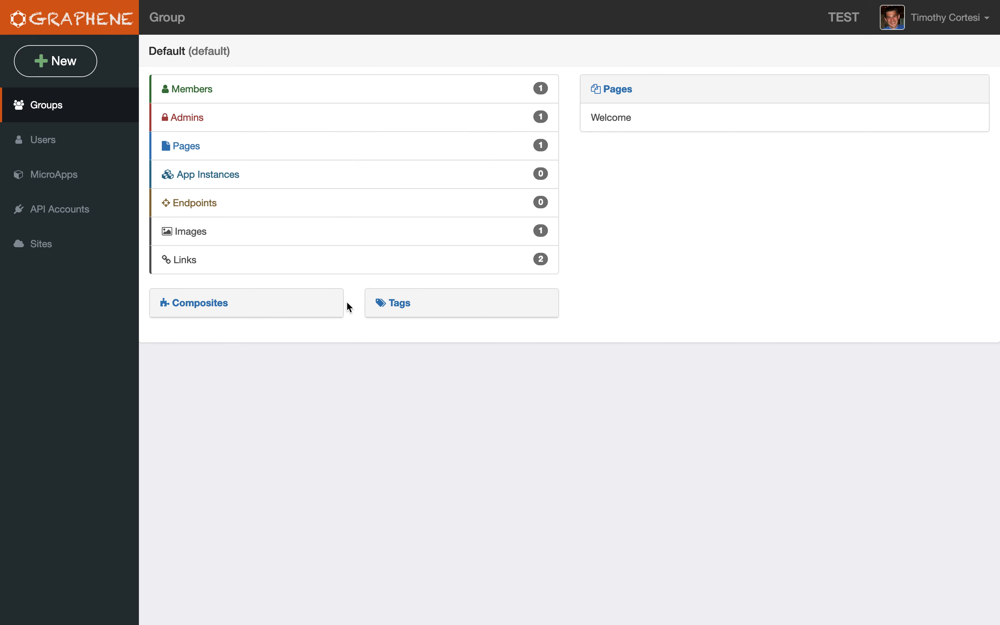
pyautogui.click(46, 108)
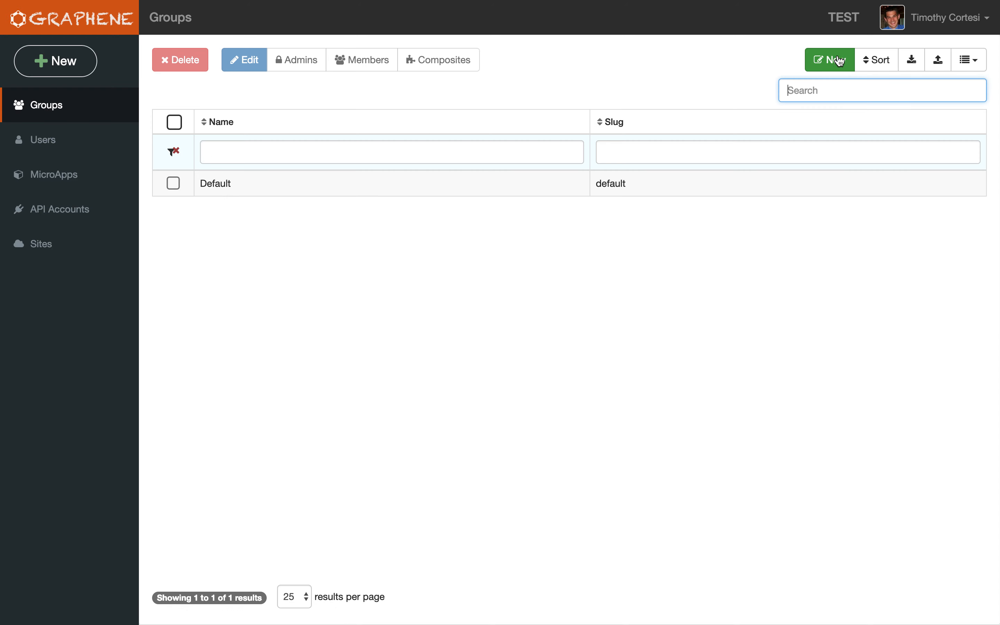
pyautogui.click(840, 61)
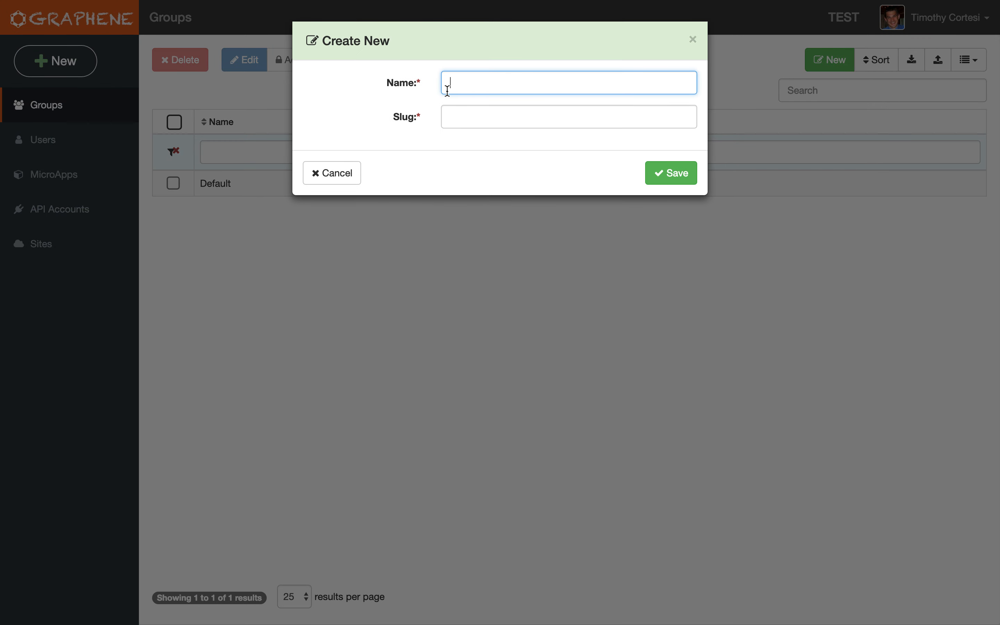
pyautogui.write('Students')
pyautogui.press('Tab')
pyautogui.write('stude')
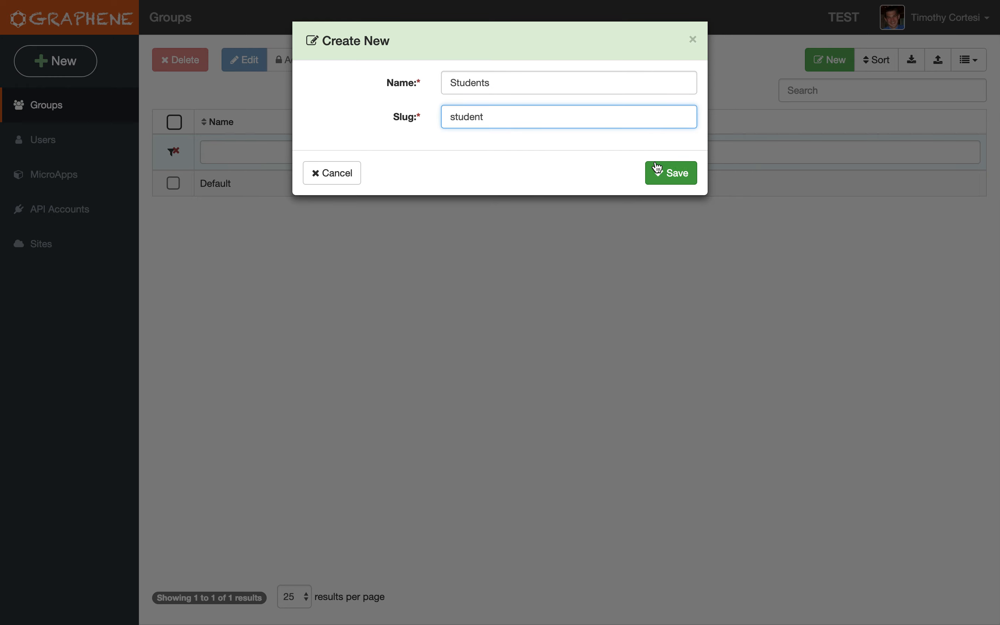
pyautogui.click(671, 173)
# Add your own user account as a member of the Students group, searching by last name.
pyautogui.click(173, 208)
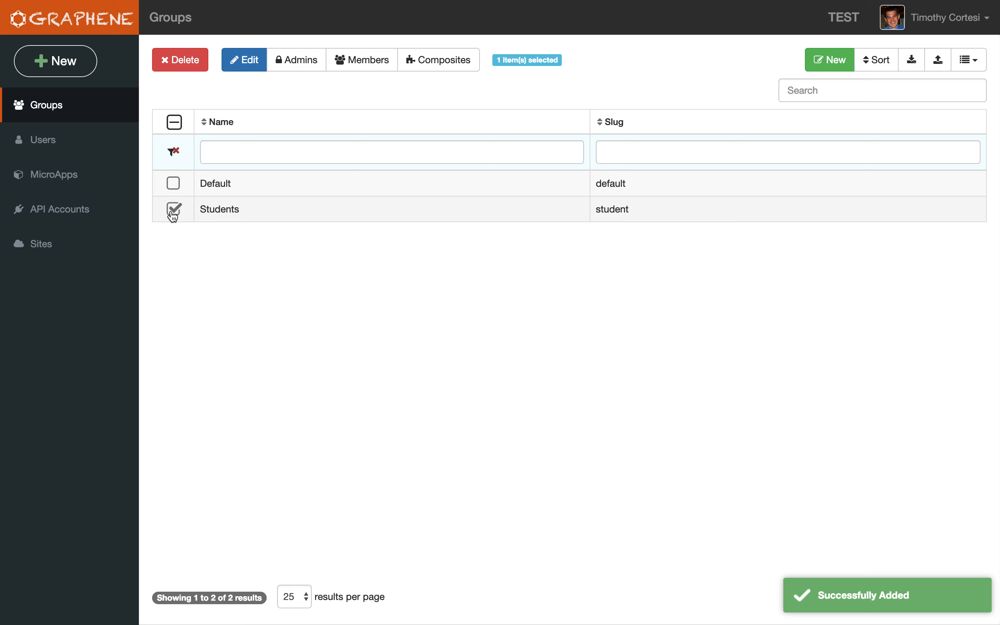
pyautogui.click(367, 61)
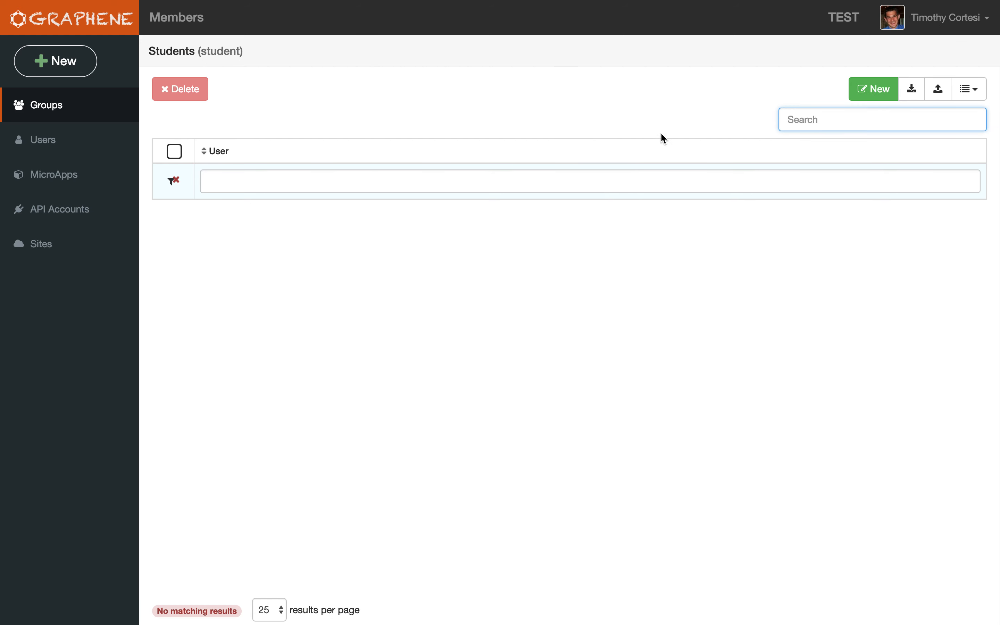
pyautogui.click(882, 89)
pyautogui.write('cortesi')
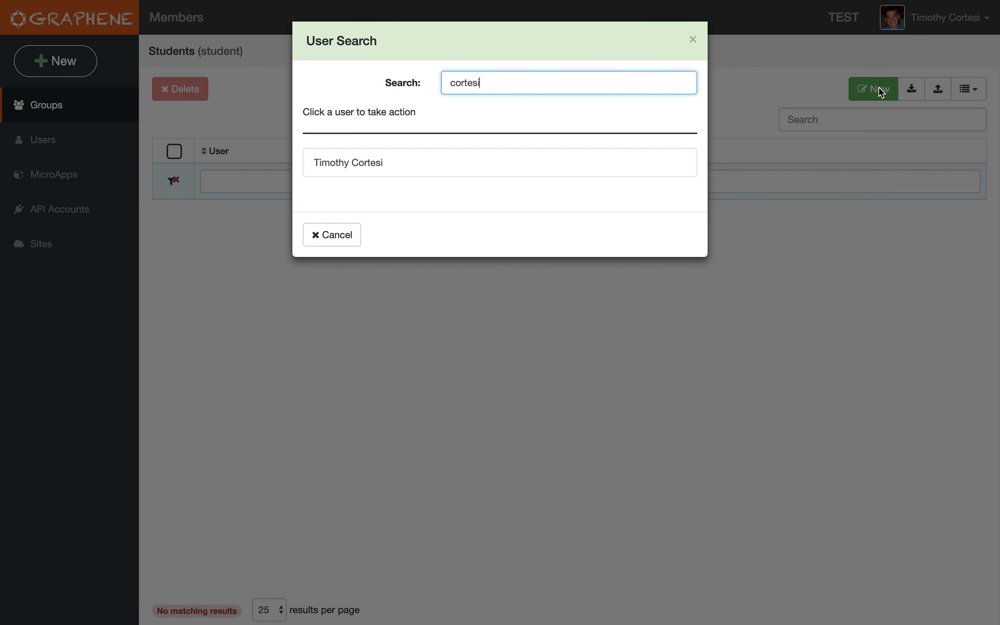
pyautogui.click(486, 161)
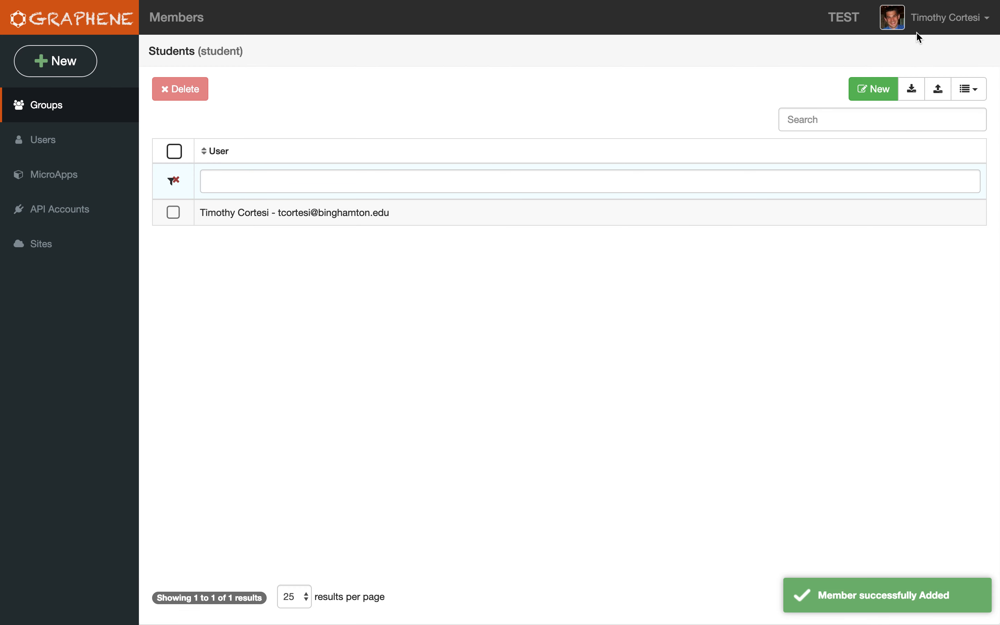
# Return to the site and check the group navigation on the Default group's Welcome page.
pyautogui.click(946, 19)
pyautogui.click(938, 47)
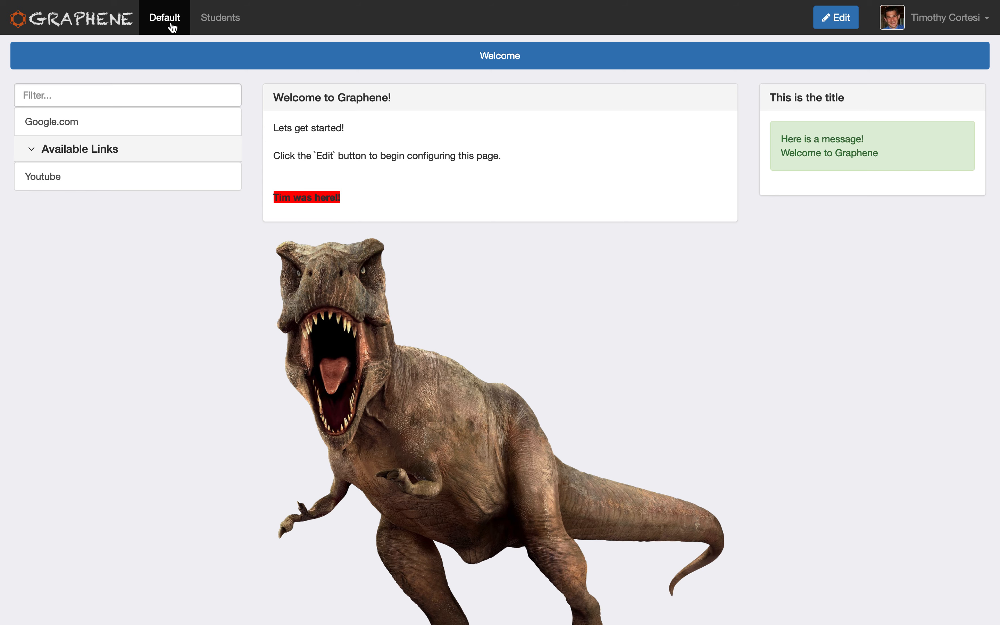
pyautogui.click(536, 64)
# Create a page named "Home" with the slug "home" in the Students group.
pyautogui.click(950, 19)
pyautogui.click(944, 46)
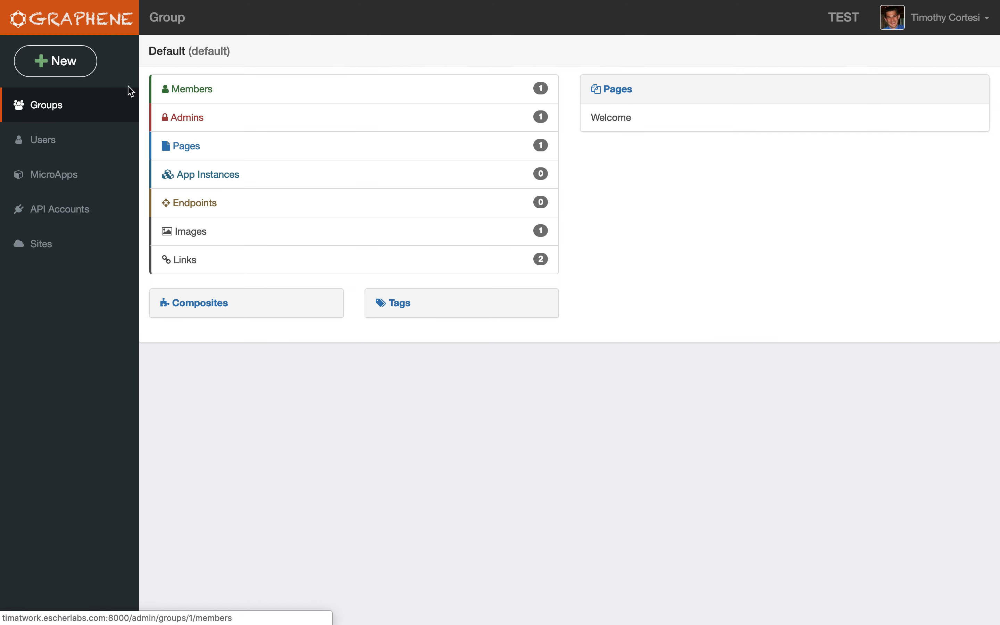
pyautogui.click(96, 121)
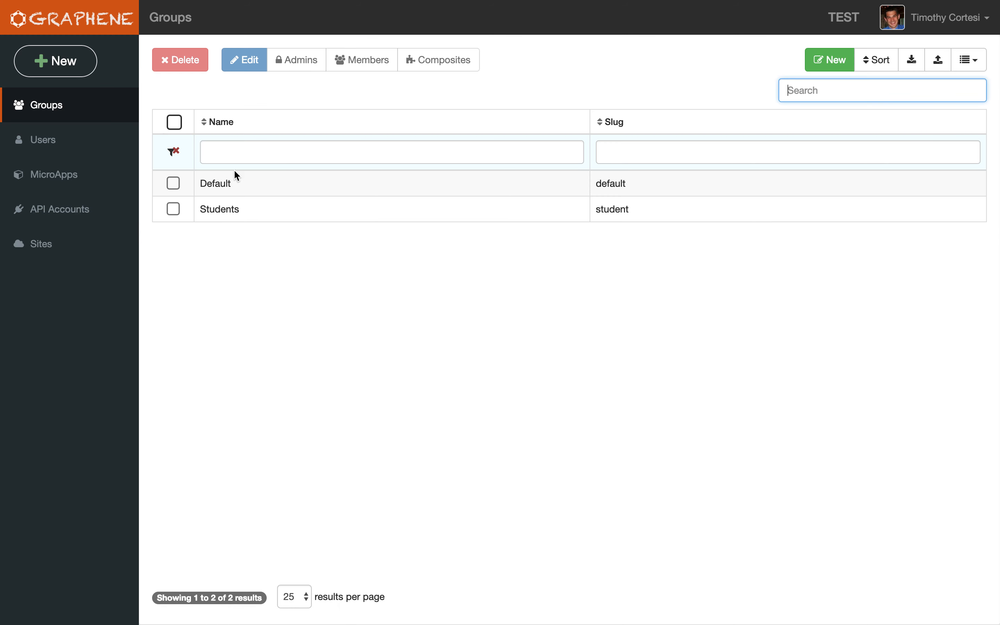
pyautogui.click(230, 207)
pyautogui.click(371, 143)
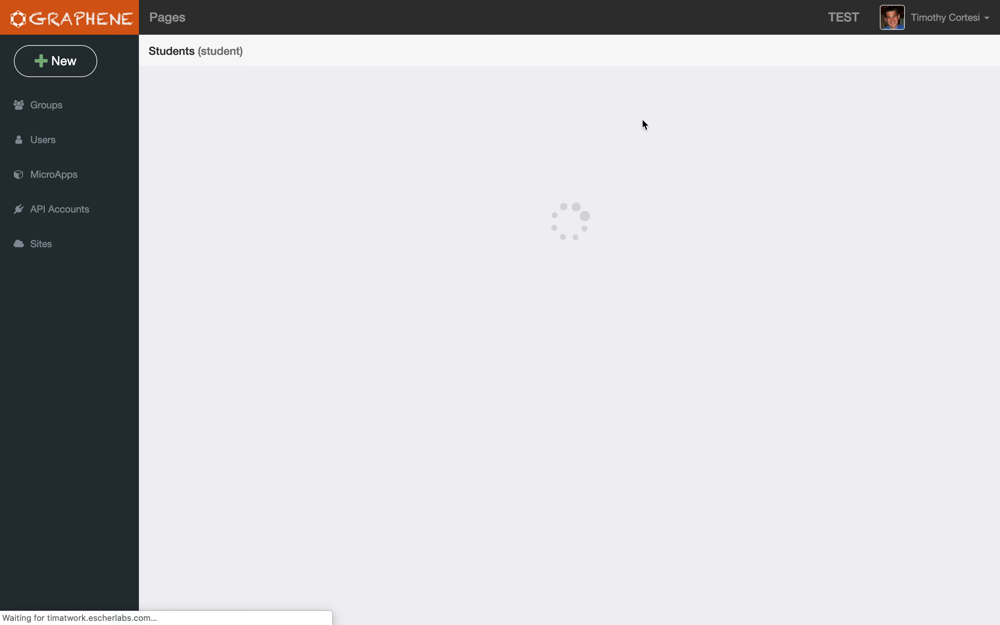
pyautogui.click(814, 98)
pyautogui.click(471, 116)
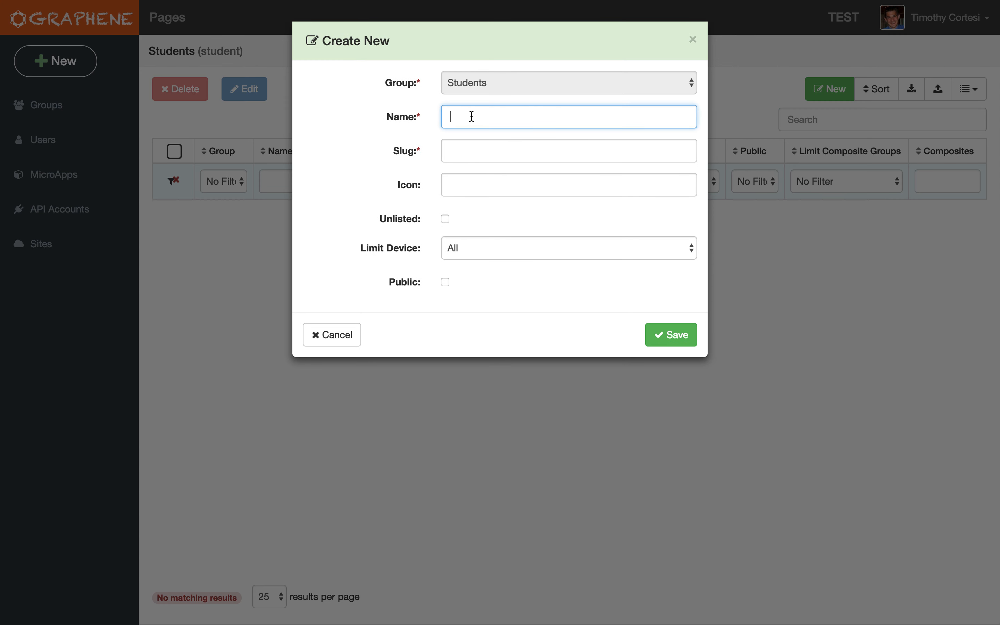
pyautogui.press('Tab')
pyautogui.write('hom')
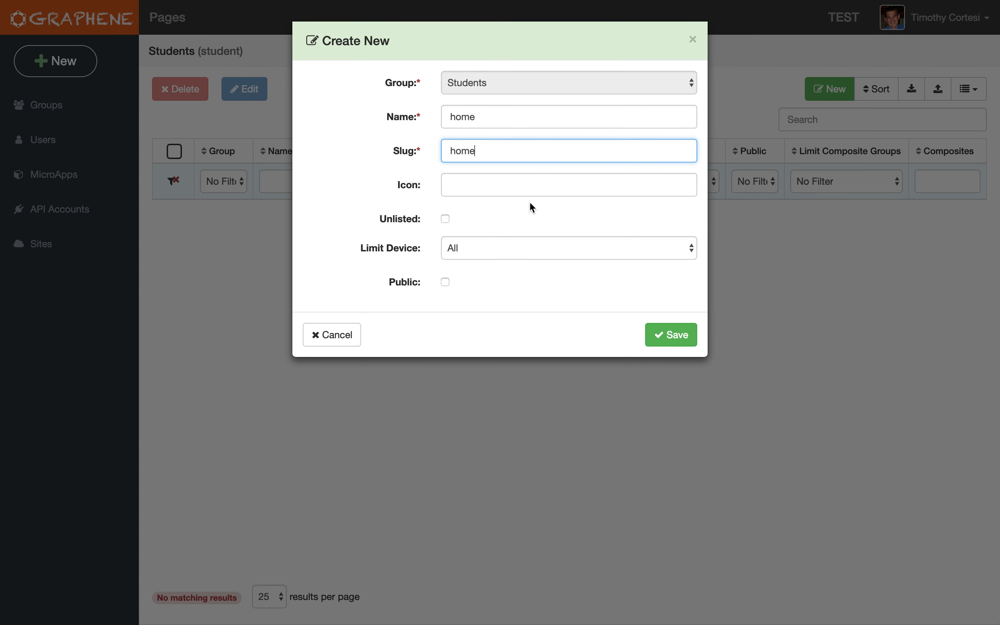
pyautogui.doubleClick(504, 123)
pyautogui.write('H')
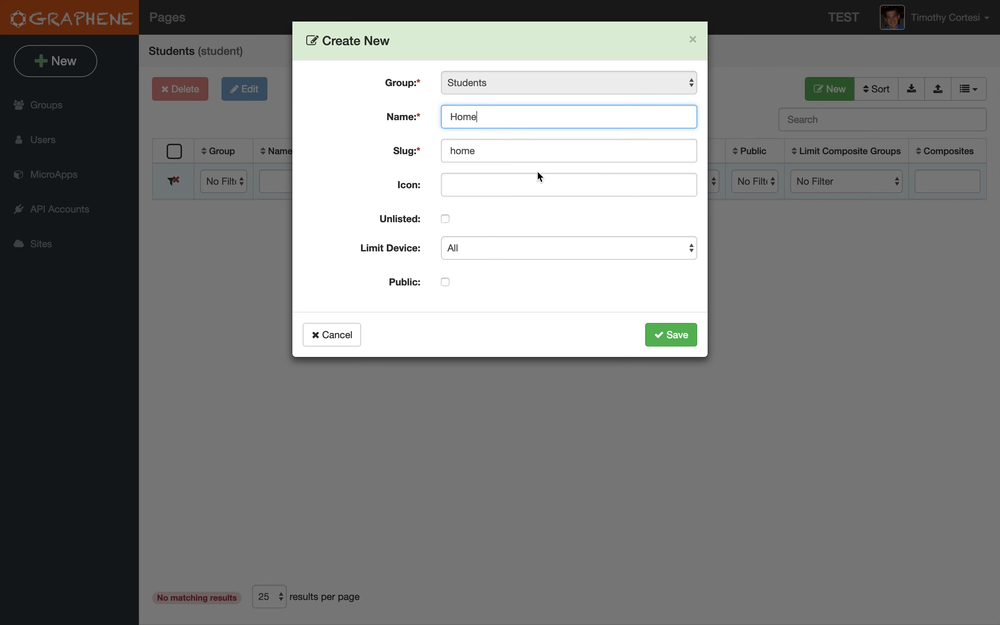
pyautogui.click(664, 334)
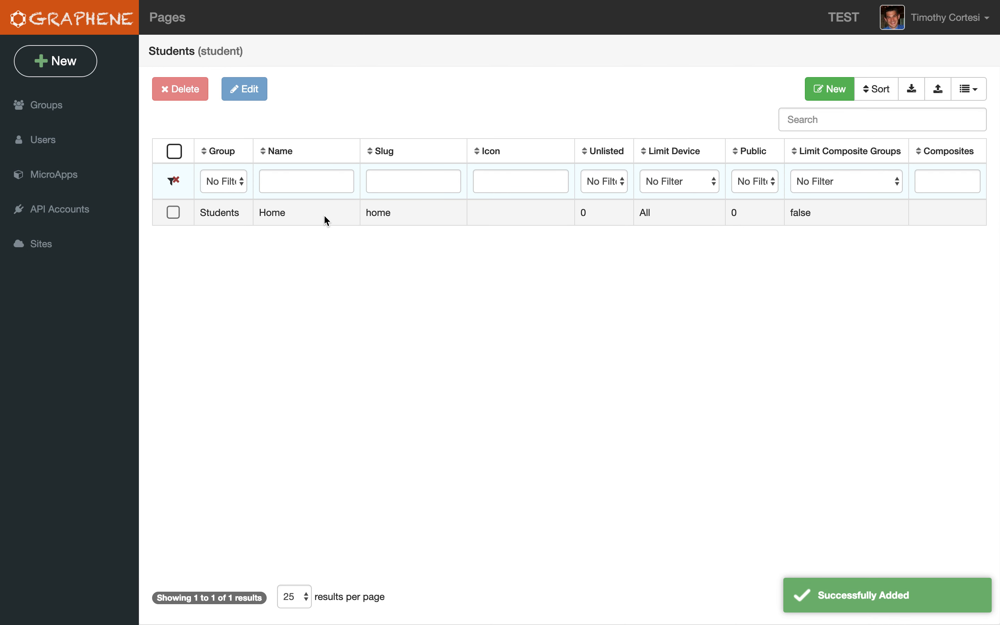
# Reload the site and compare the Students group's Home page with the Default group's Welcome page.
pyautogui.hotkey('ctrl', 'Tab')
pyautogui.press('super+r')
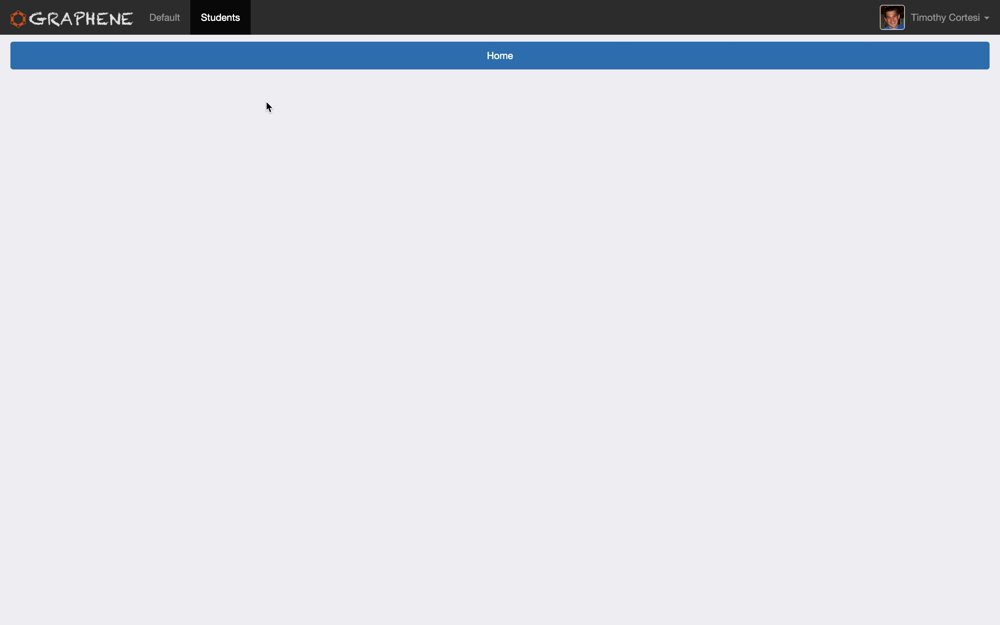
pyautogui.click(174, 26)
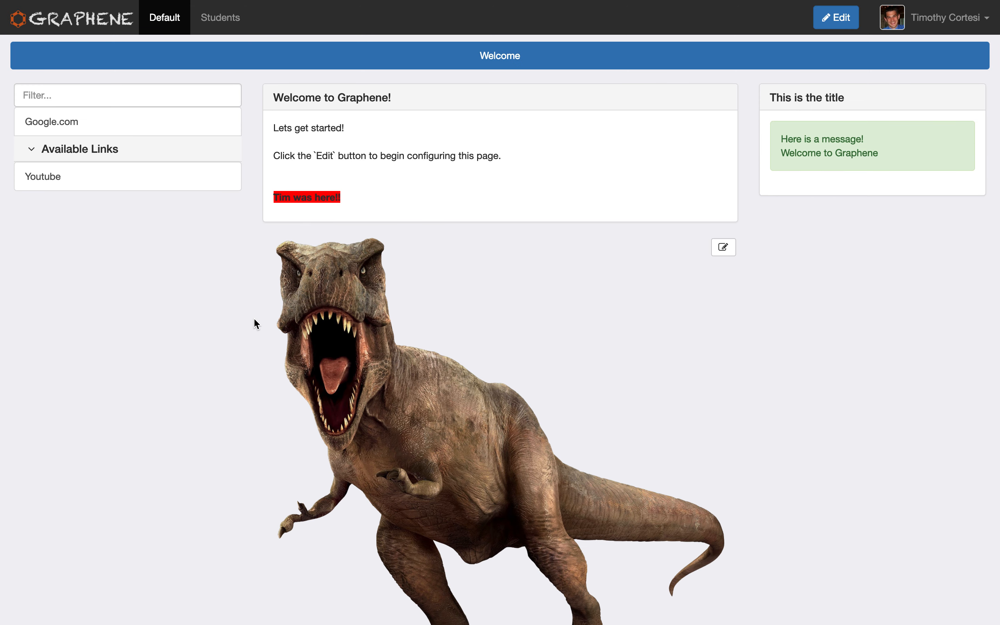
pyautogui.click(233, 26)
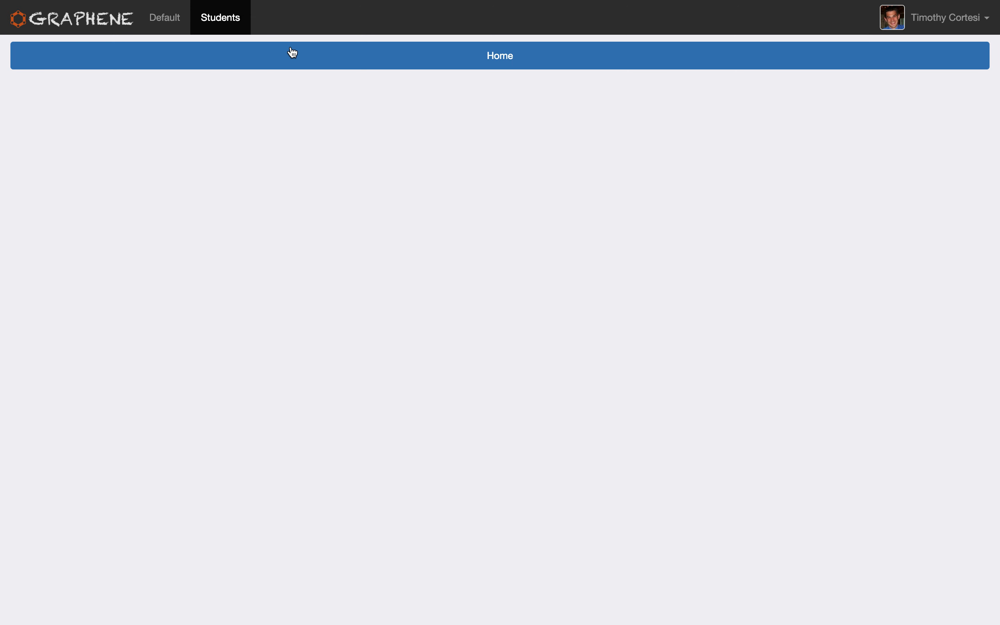
pyautogui.click(325, 69)
pyautogui.click(170, 24)
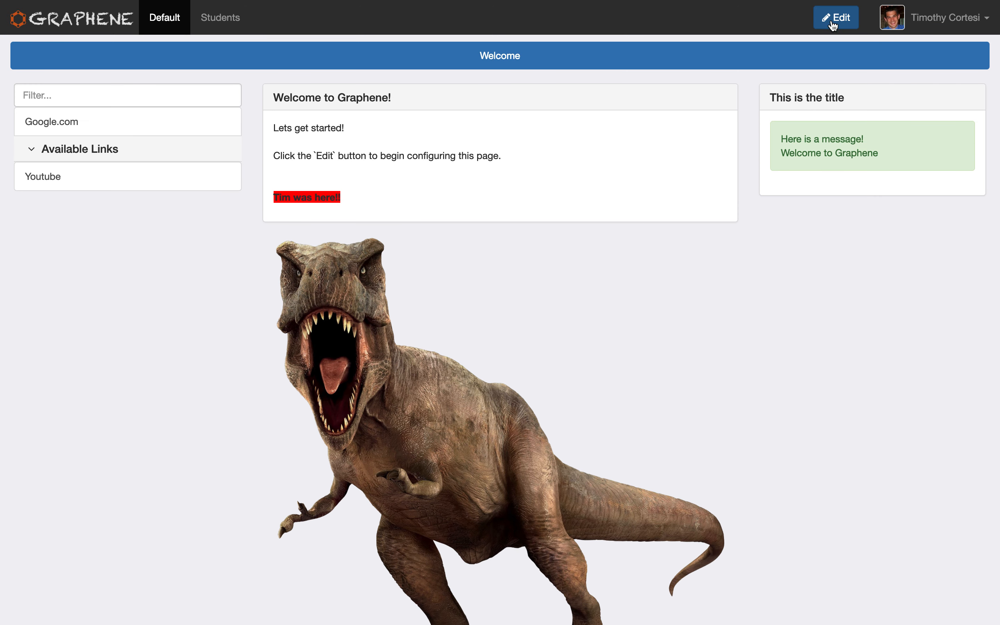
# Add your own user account as an admin of the Students group, searching by last name.
pyautogui.click(933, 16)
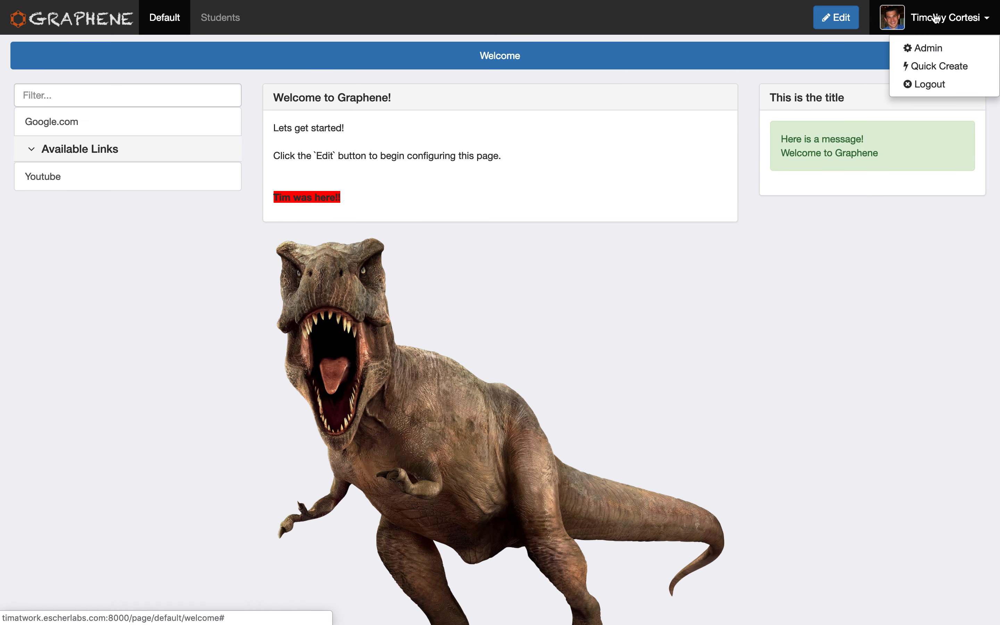
pyautogui.click(935, 45)
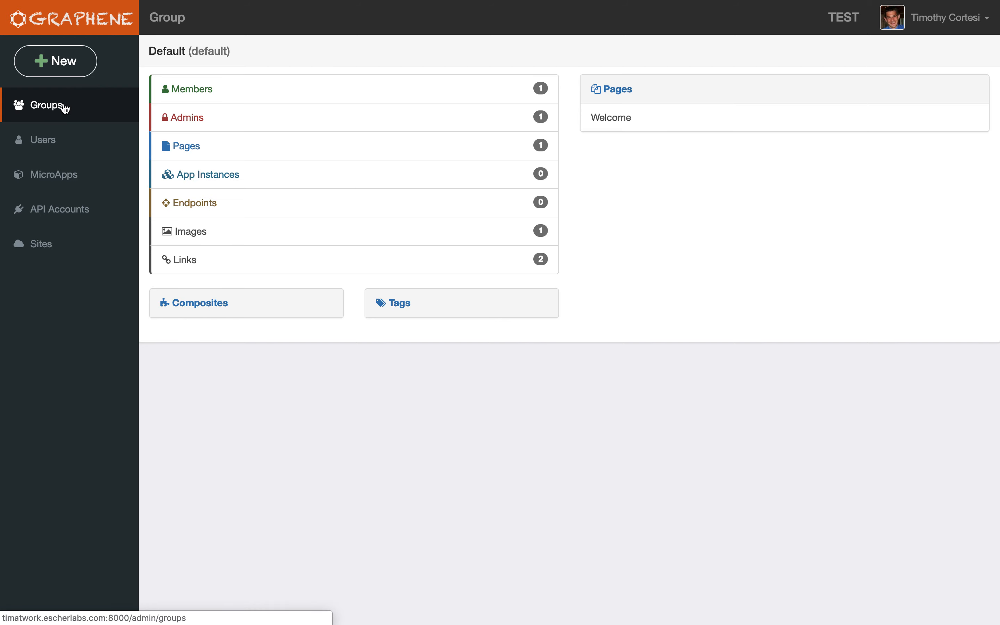
pyautogui.click(94, 120)
pyautogui.click(174, 209)
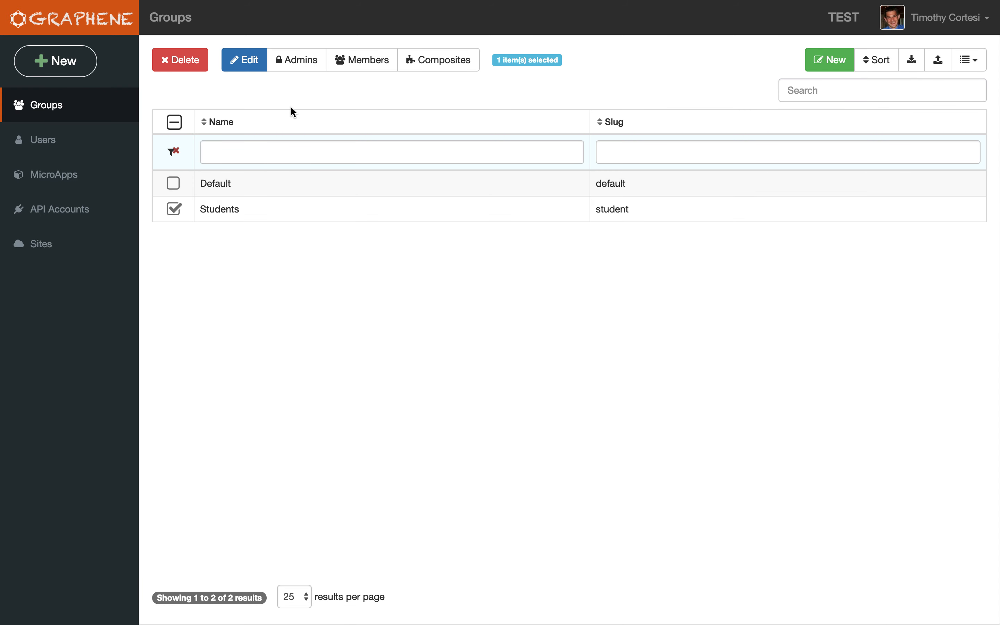
pyautogui.click(304, 70)
pyautogui.click(882, 90)
pyautogui.write('cortesi')
pyautogui.click(487, 157)
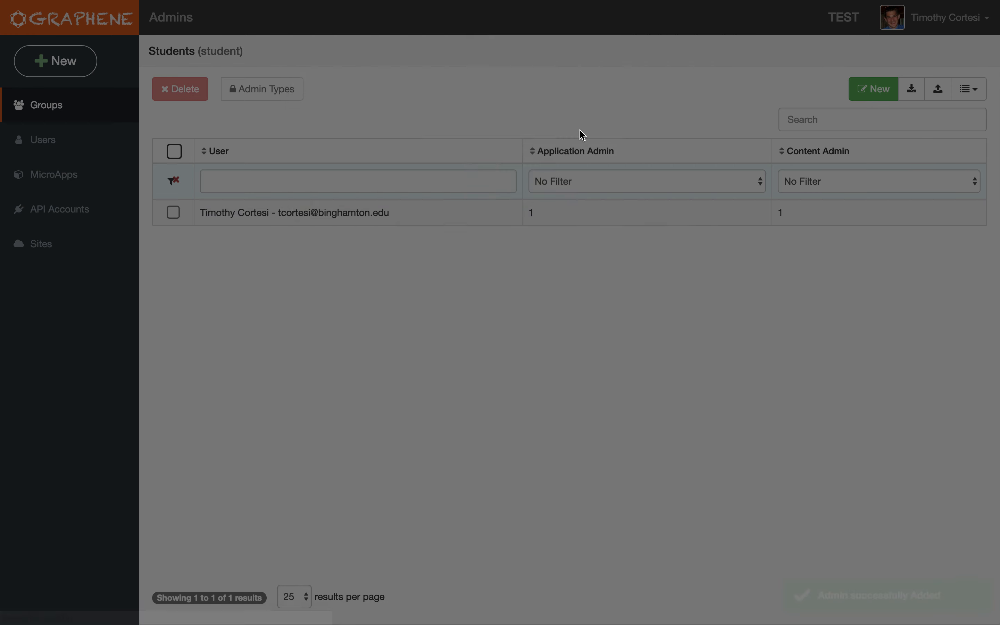
# Add a Content widget titled "This is the title" with the WYSIWYG Editor to the Students group's Home page and save it.
pyautogui.click(907, 25)
pyautogui.click(914, 45)
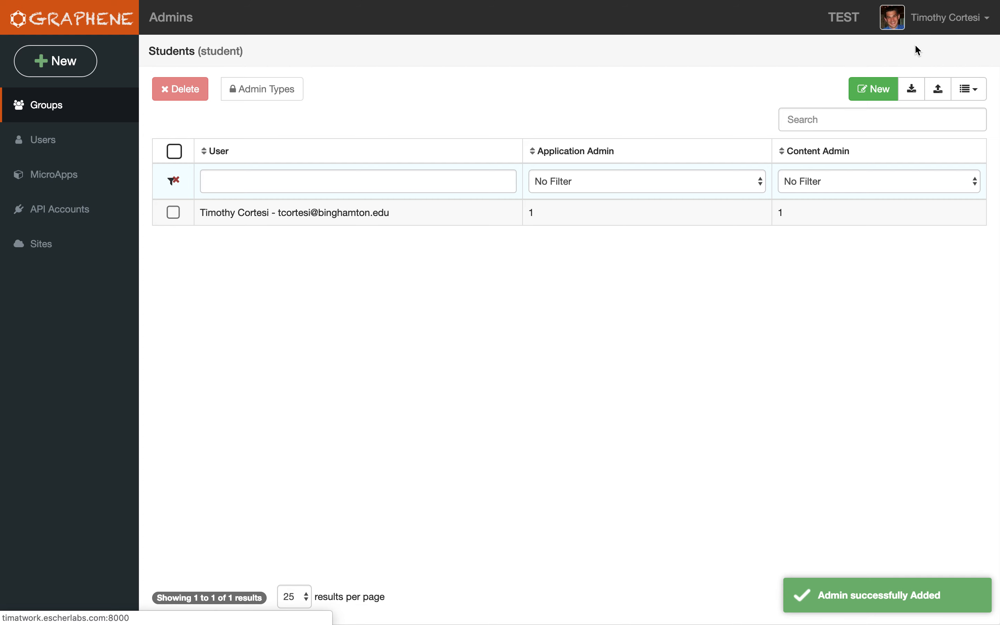
pyautogui.click(218, 29)
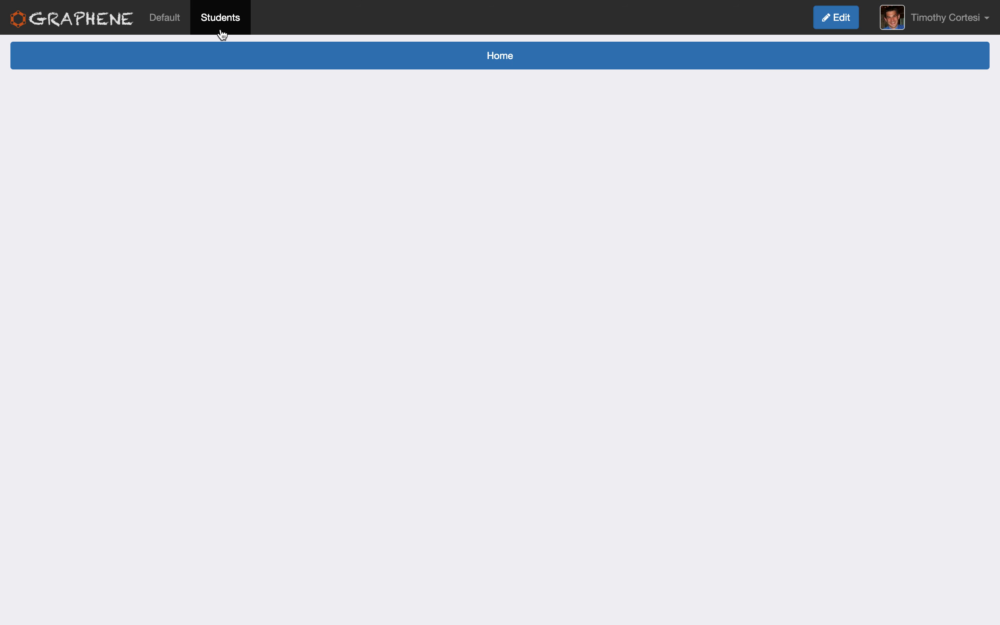
pyautogui.click(828, 26)
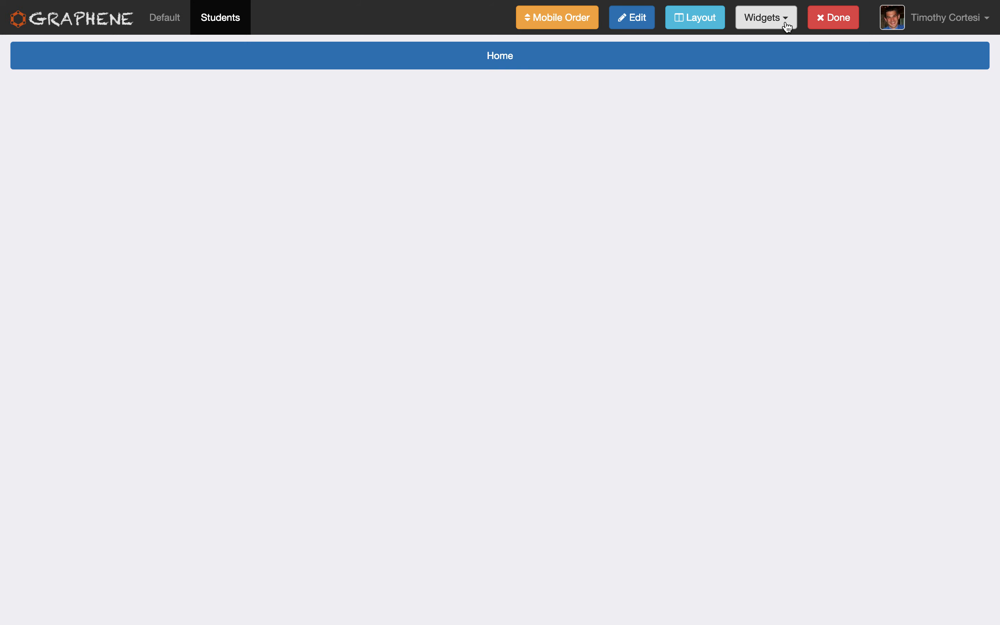
pyautogui.click(782, 29)
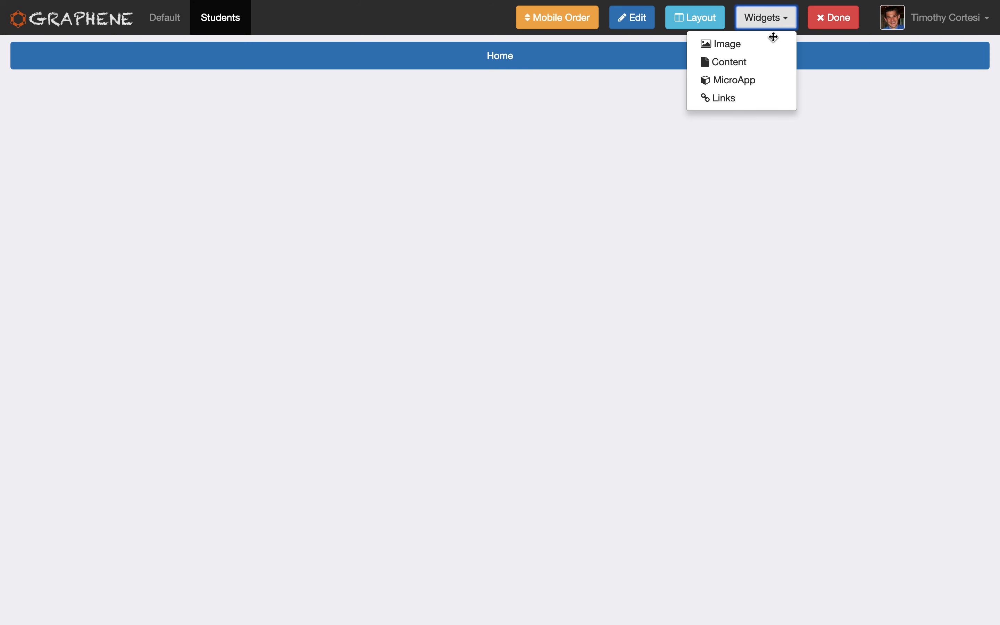
pyautogui.click(759, 66)
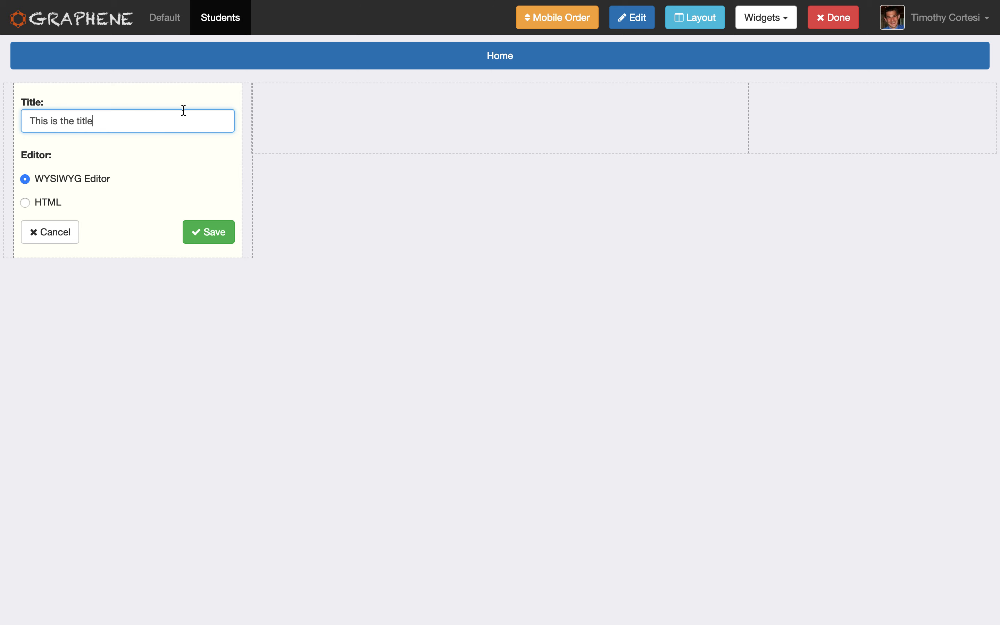
pyautogui.click(213, 230)
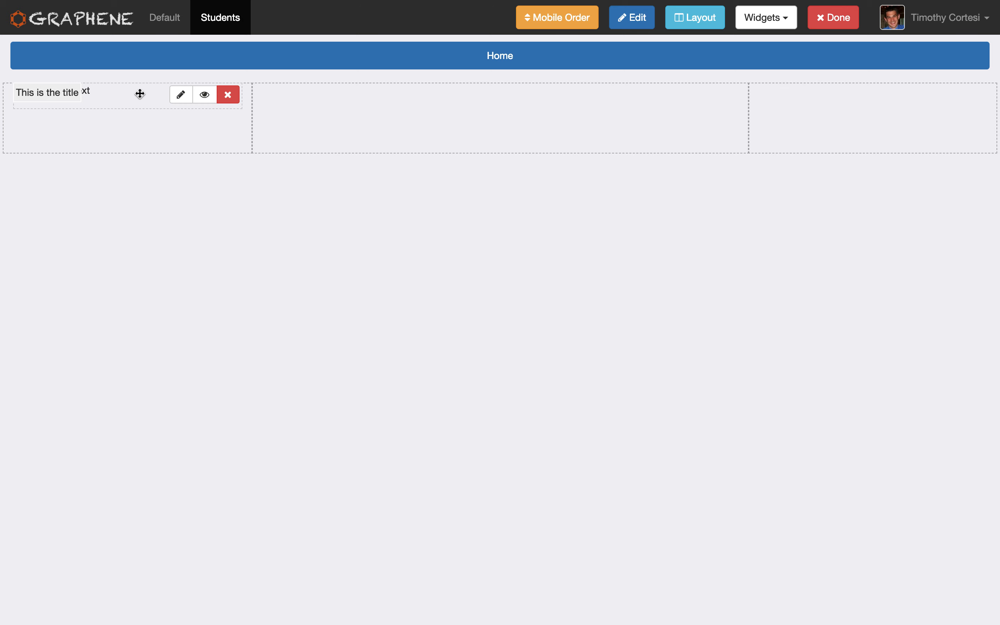
# Reload the Students Home page, move the Content widget to the middle column and enable Enclose in a Container in its display settings.
pyautogui.press('super+r')
pyautogui.click(840, 24)
pyautogui.moveTo(119, 92); pyautogui.dragTo(572, 103)
pyautogui.click(707, 100)
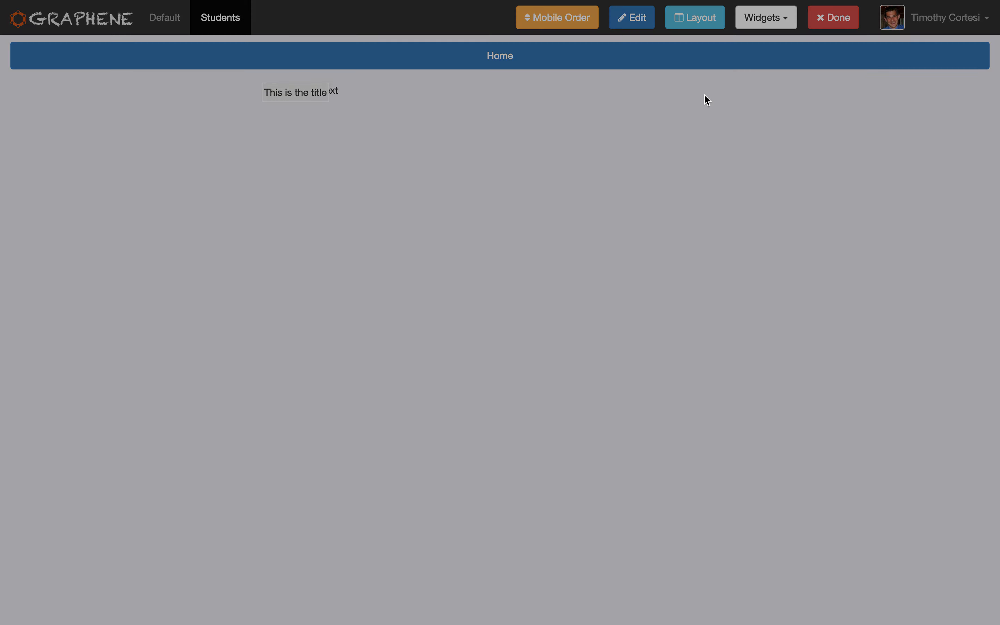
pyautogui.click(445, 117)
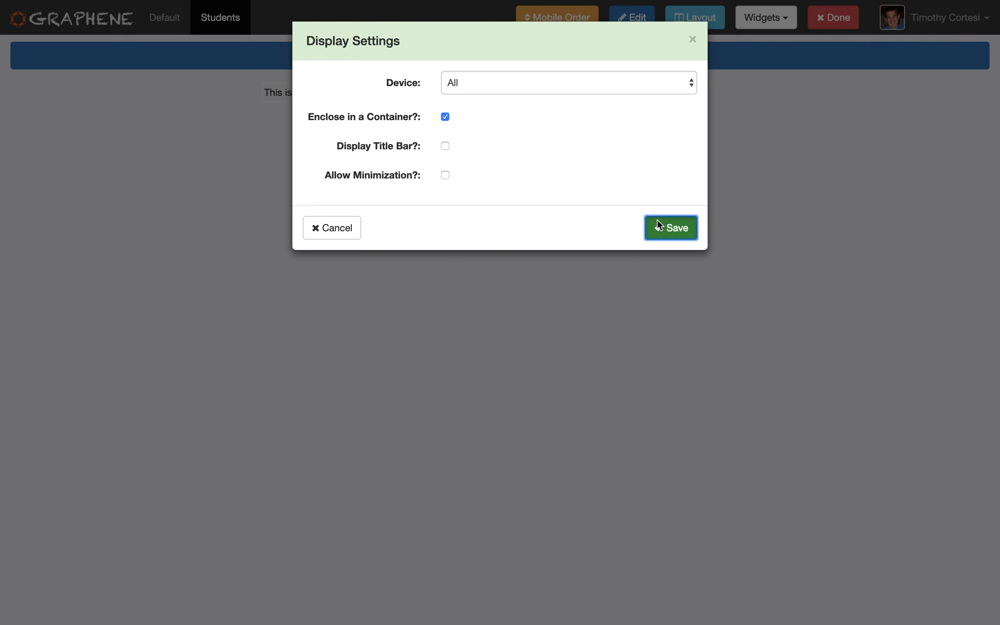
pyautogui.click(671, 228)
# Replace the Content widget's text with a line saying you were here and "Welcome to the student page!" below it, save, and finish editing.
pyautogui.click(678, 97)
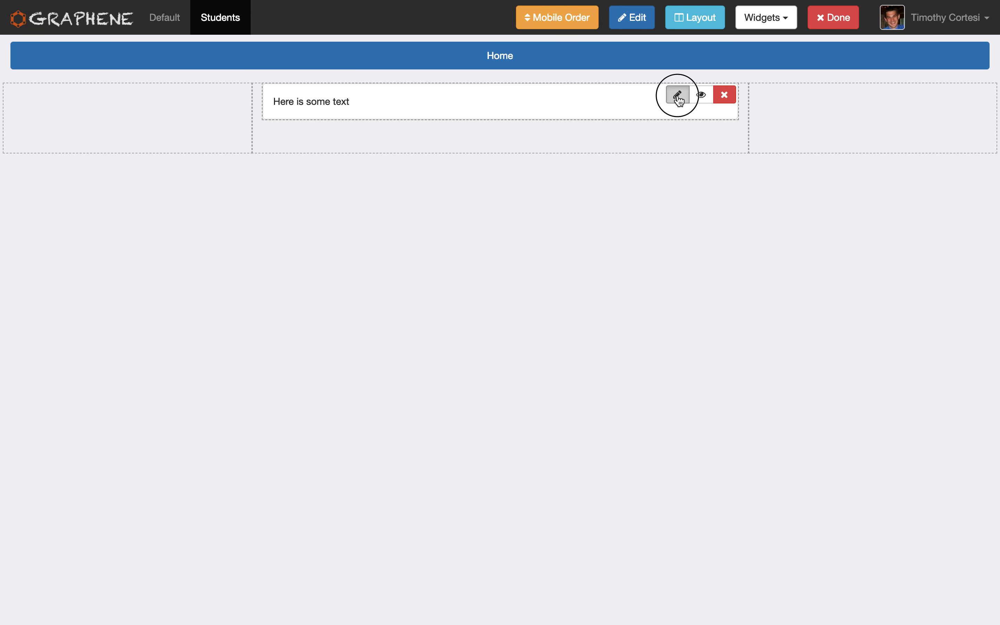
pyautogui.click(426, 182)
pyautogui.hotkey('ctrl', 'a')
pyautogui.write('Tim was here!!')
pyautogui.press('Return')
pyautogui.press('Return')
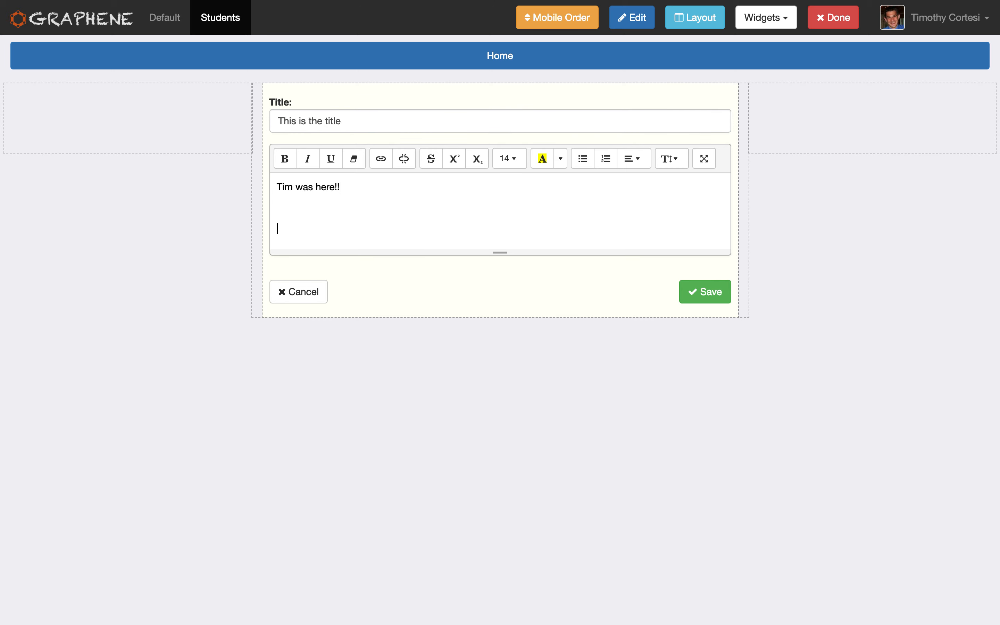
pyautogui.write('Welcome to teh st')
pyautogui.write('stuen')
pyautogui.write('t page!')
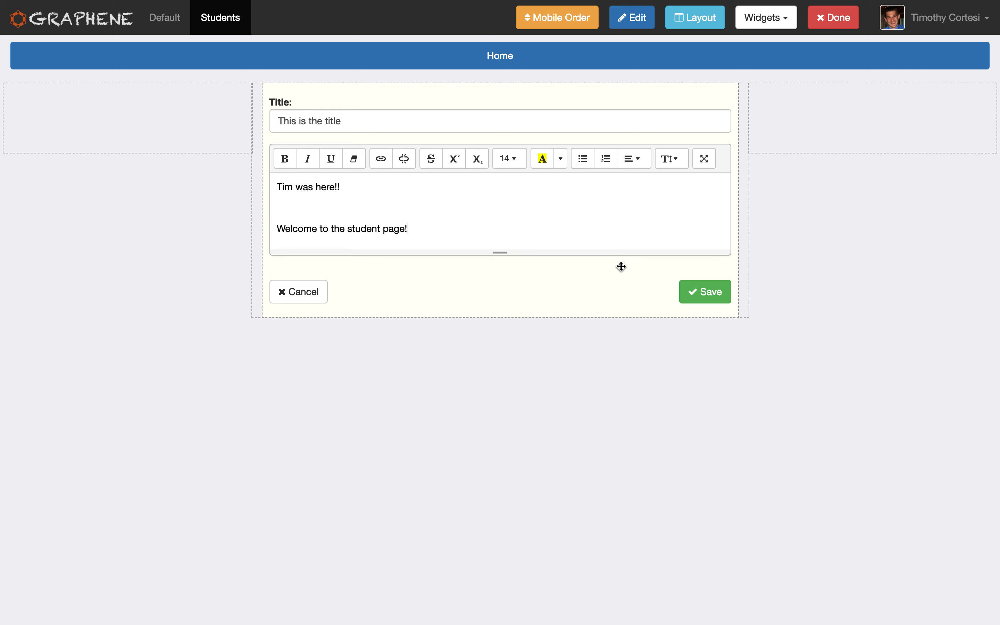
pyautogui.click(710, 297)
pyautogui.click(840, 26)
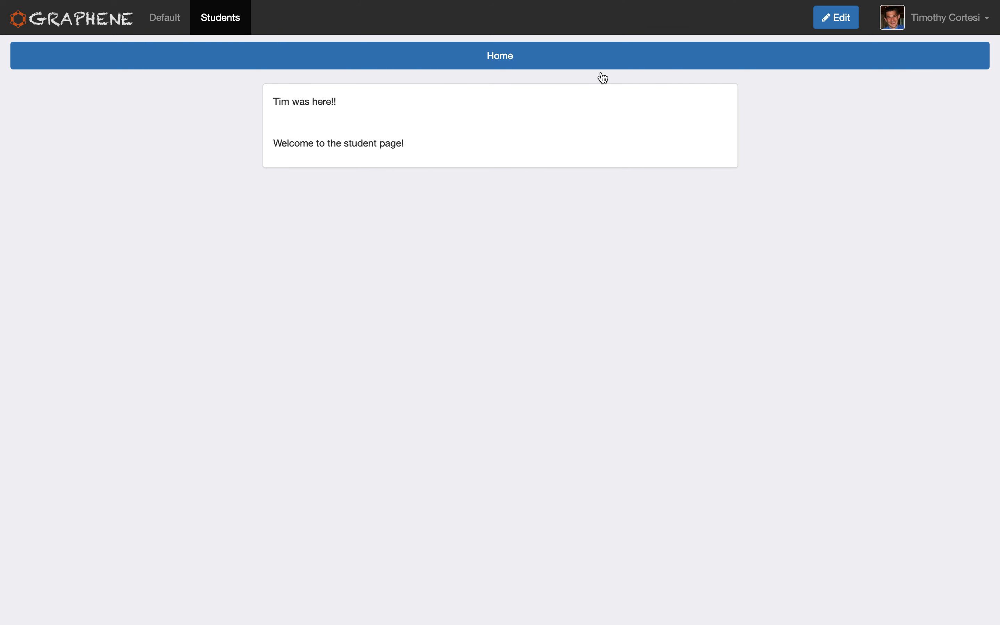
# Compare the Default group's Welcome page with the Students group's Home page, ending on the Welcome page.
pyautogui.click(175, 23)
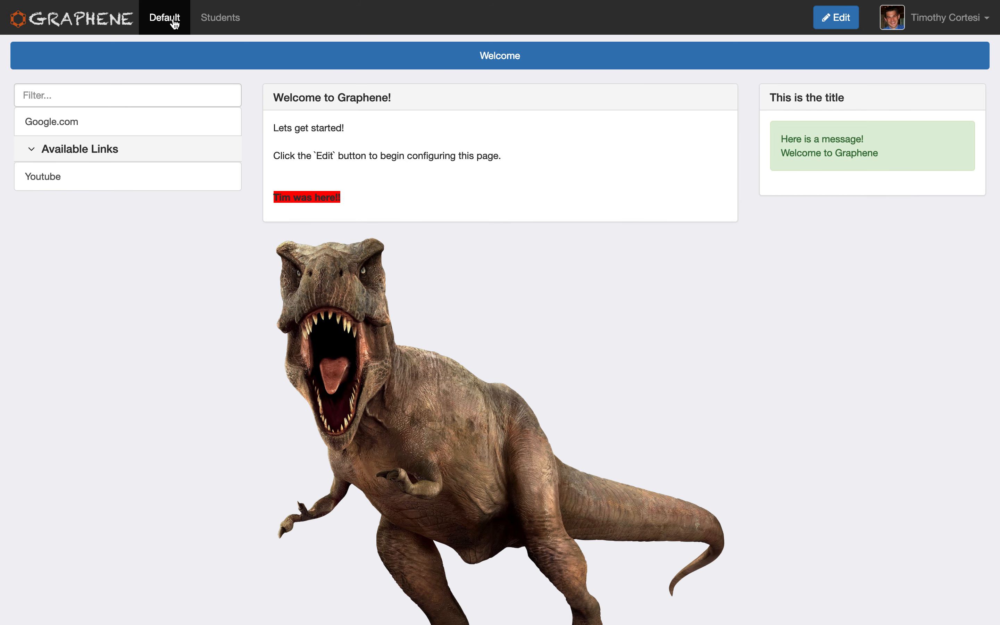
pyautogui.click(219, 20)
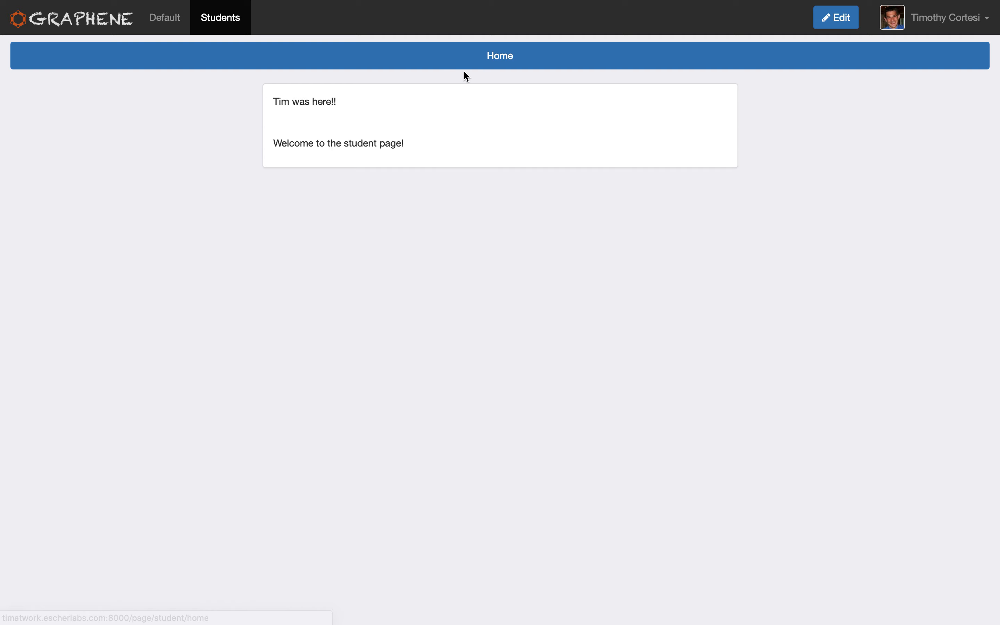
pyautogui.click(163, 18)
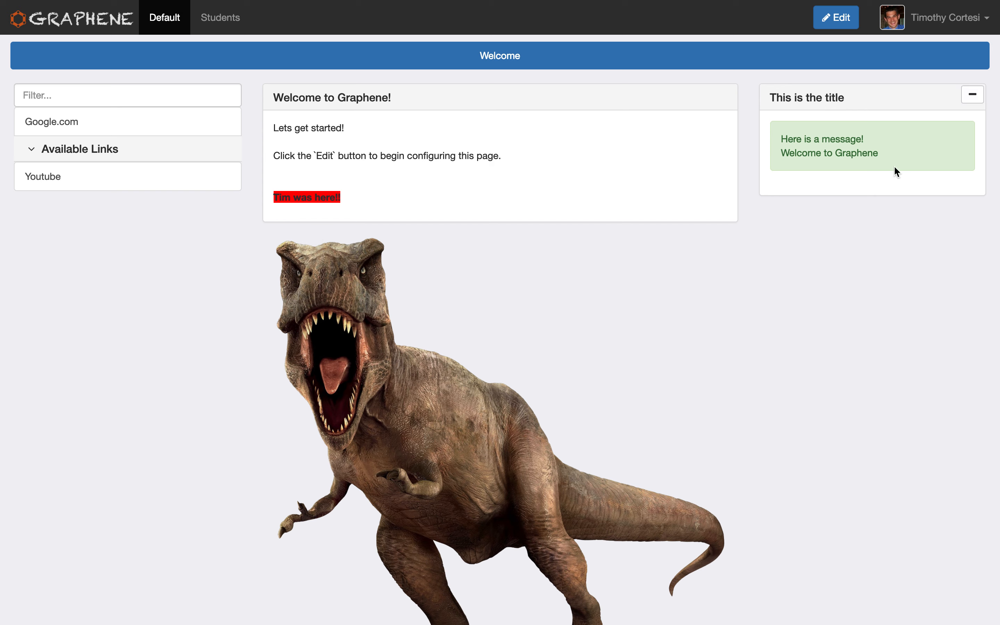
# Review the groups list and the Default group's overview in the admin area, and return to the site.
pyautogui.click(923, 30)
pyautogui.click(924, 48)
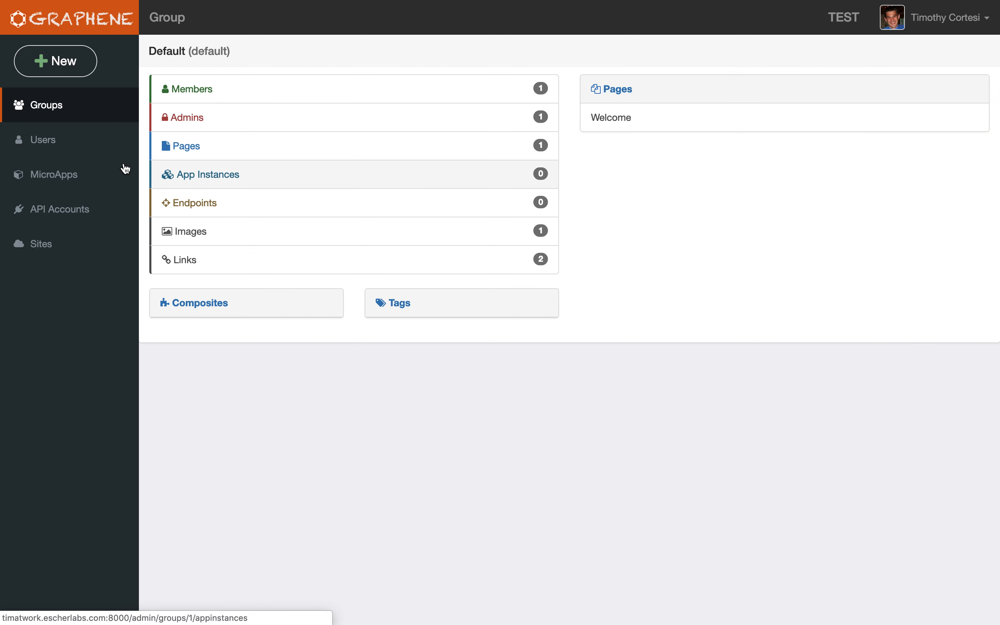
pyautogui.click(69, 174)
pyautogui.click(60, 115)
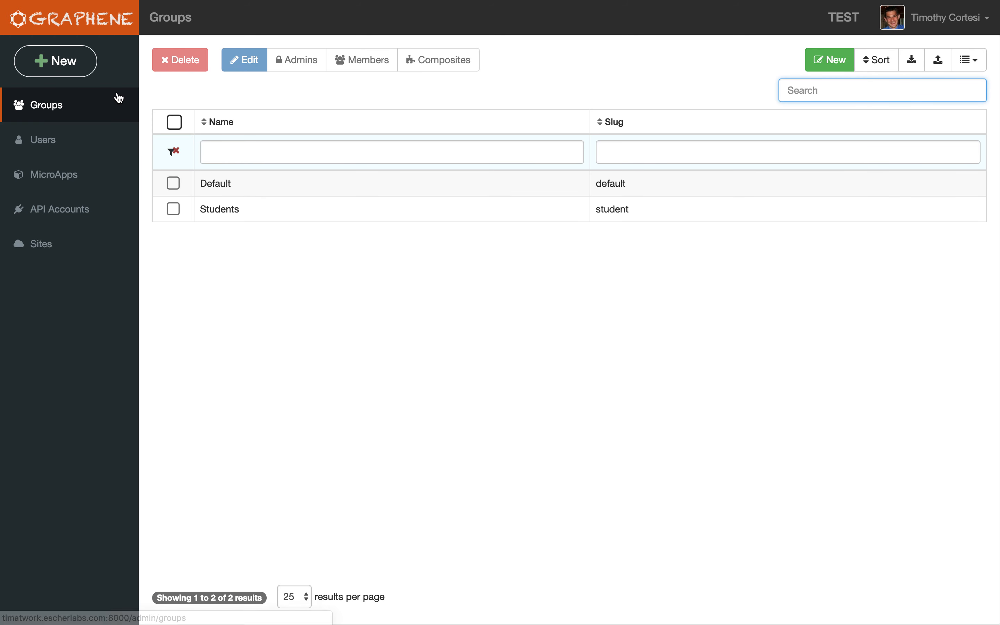
pyautogui.click(229, 182)
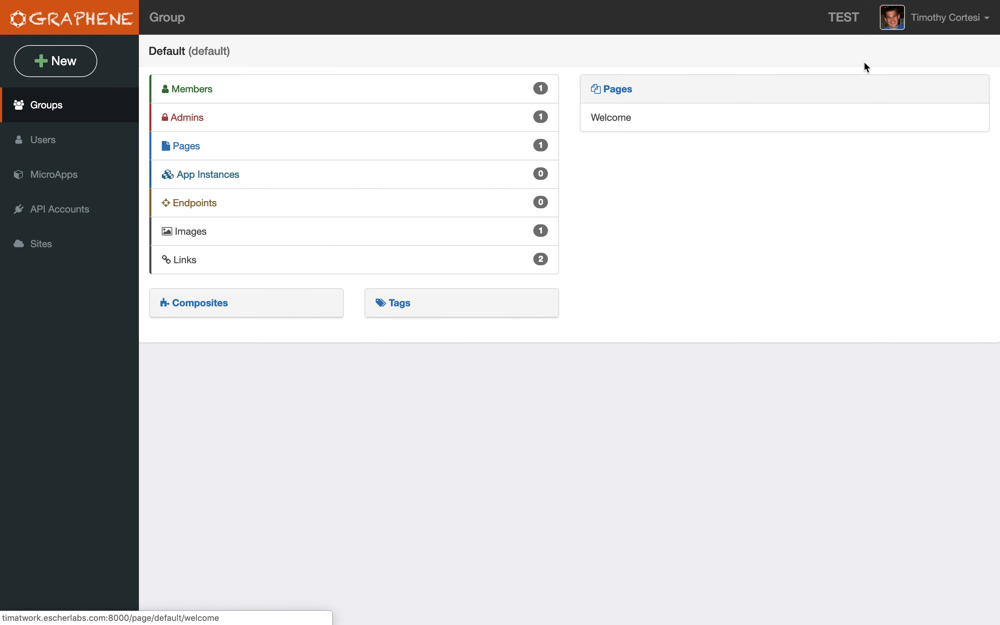
pyautogui.click(914, 17)
pyautogui.click(921, 49)
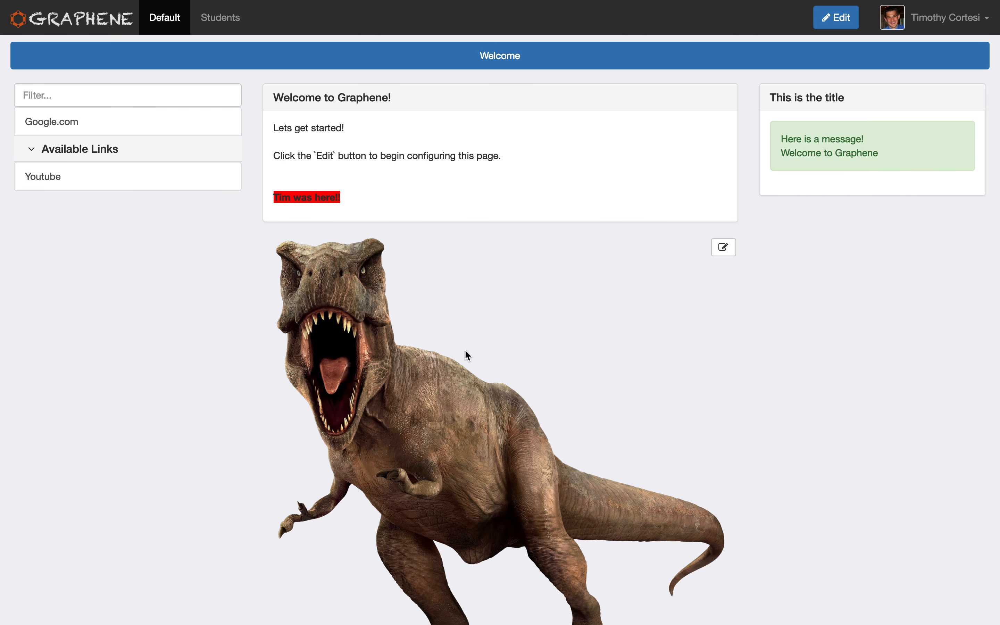
# Review the TEST site's main settings and the list of groups in the admin area, and go back to the site.
pyautogui.click(939, 23)
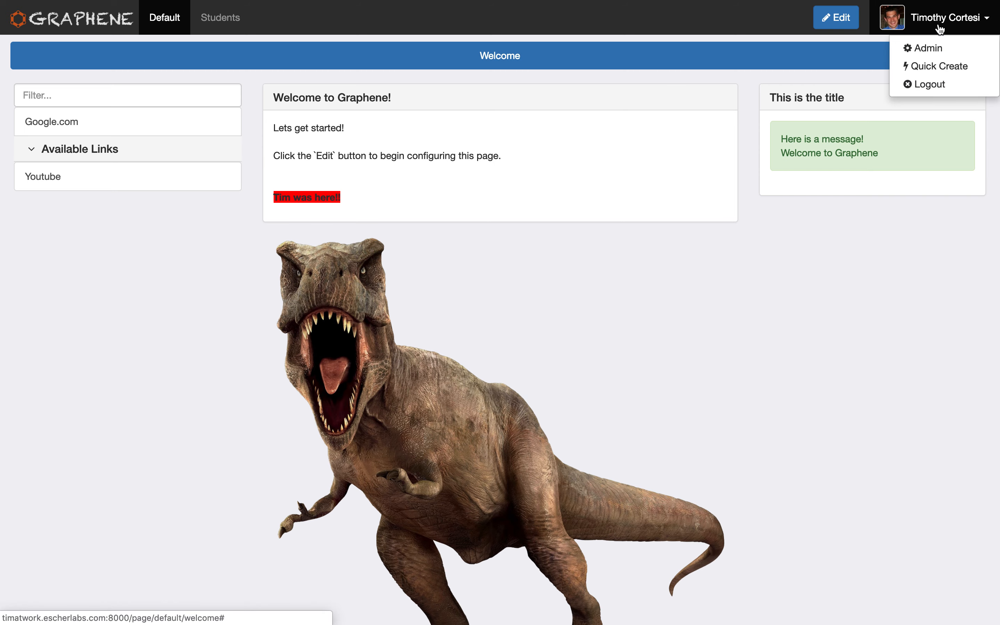
pyautogui.click(933, 48)
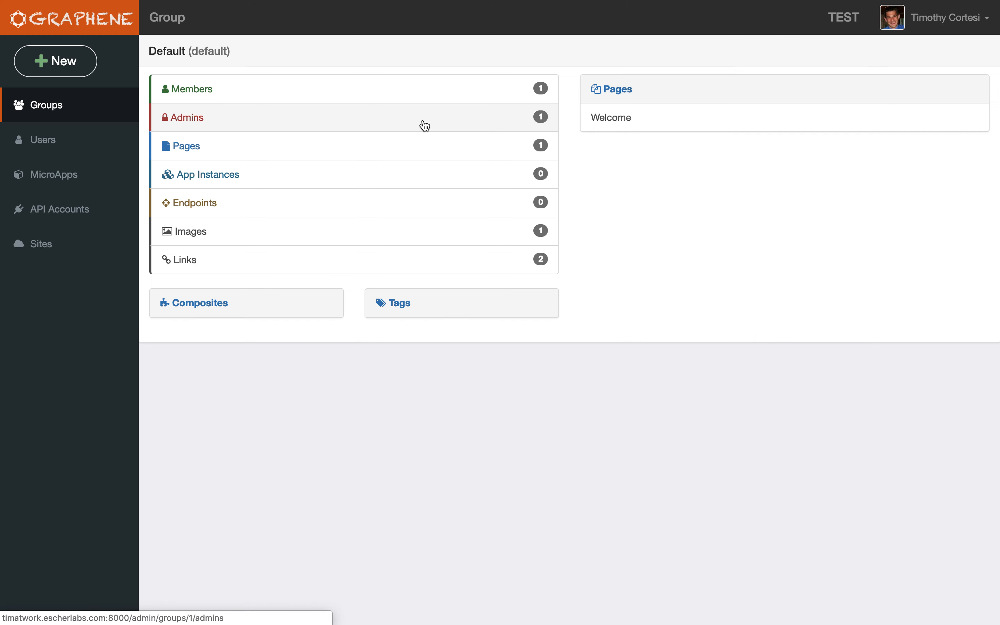
pyautogui.click(107, 244)
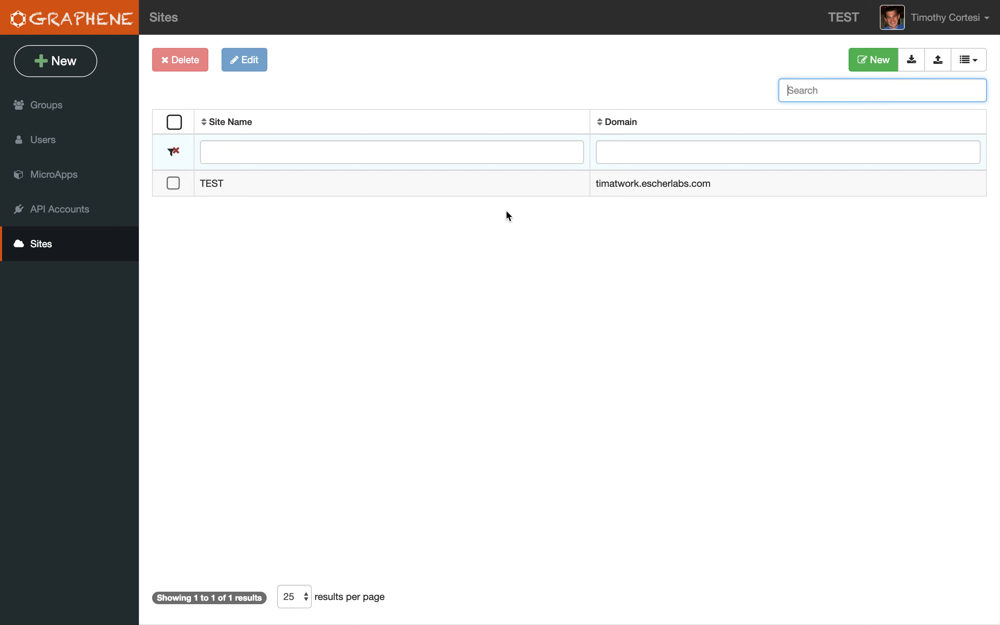
pyautogui.doubleClick(618, 187)
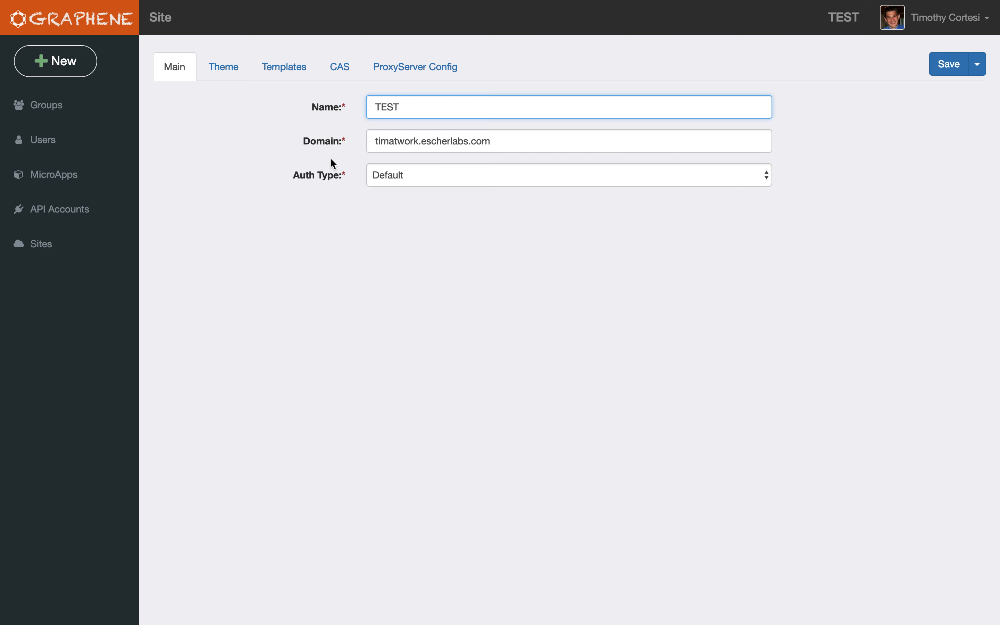
pyautogui.click(66, 245)
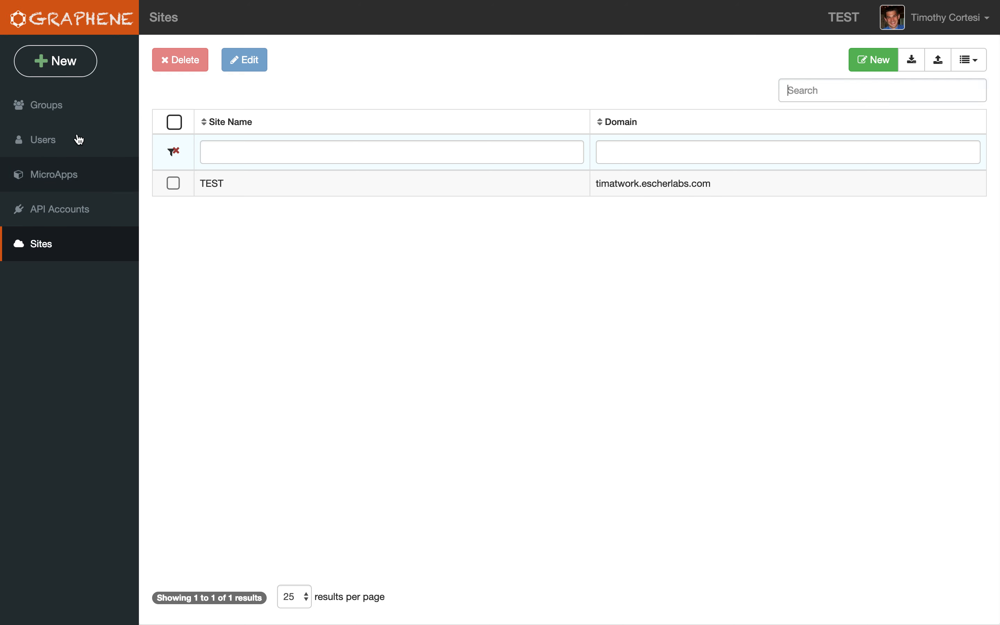
pyautogui.click(73, 115)
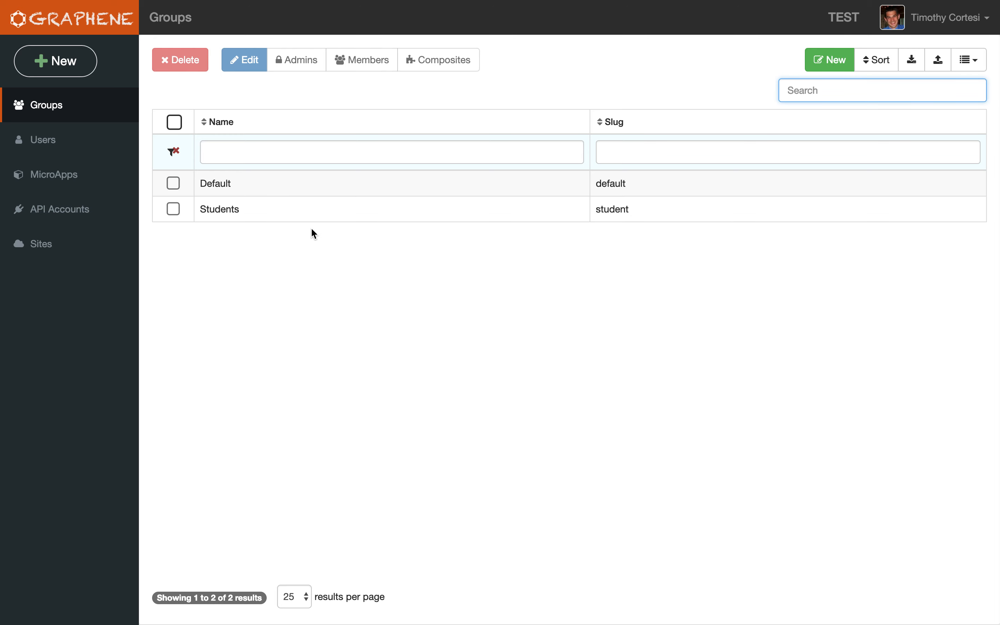
pyautogui.click(939, 18)
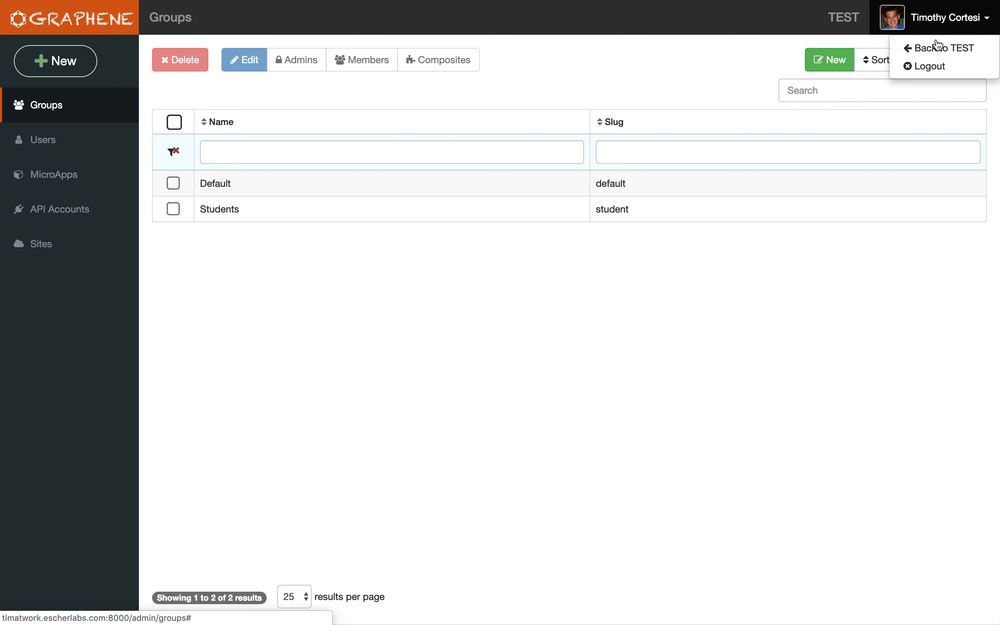
pyautogui.click(938, 46)
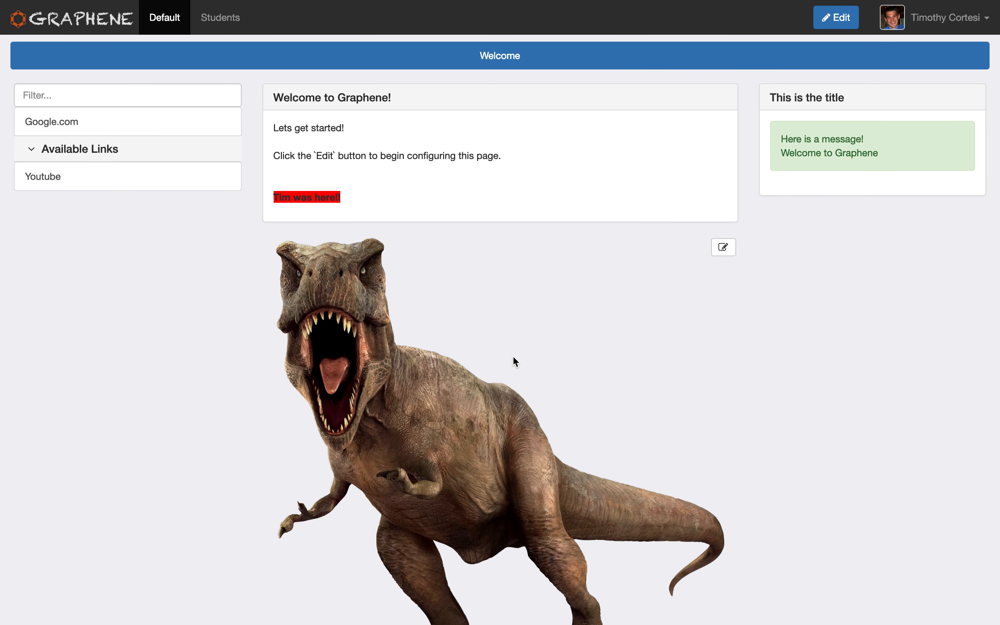